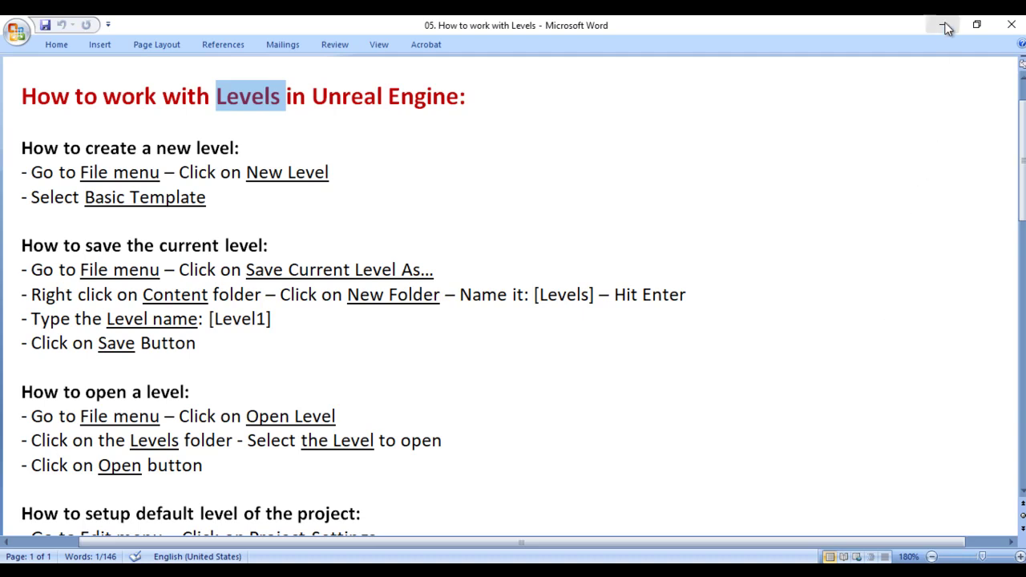
Switch to Unreal Engine and create a Blank games project named NewBlankProject
{"action": "left_click", "coordinate": [946, 26]}
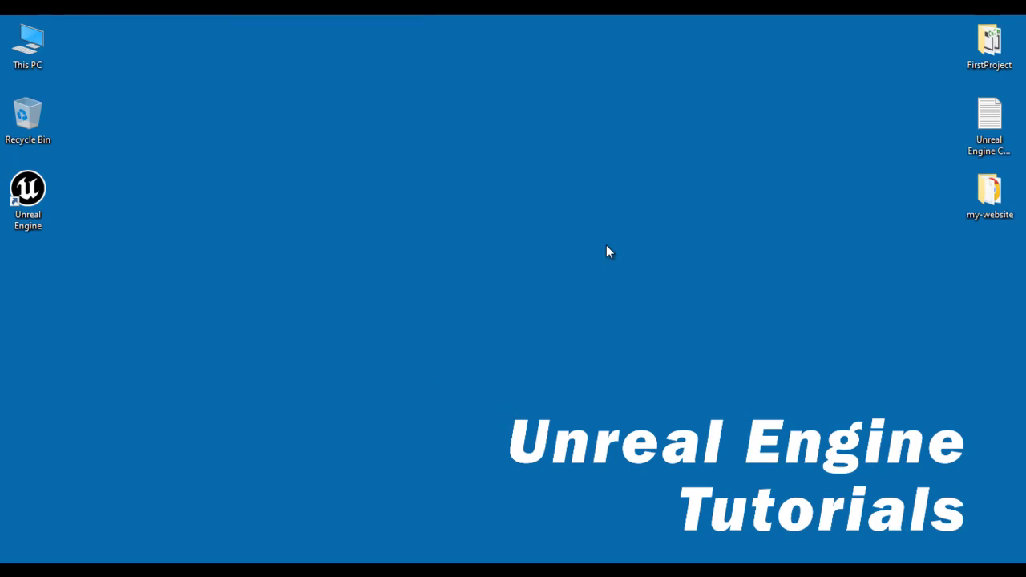
{"action": "double_click", "coordinate": [50, 222]}
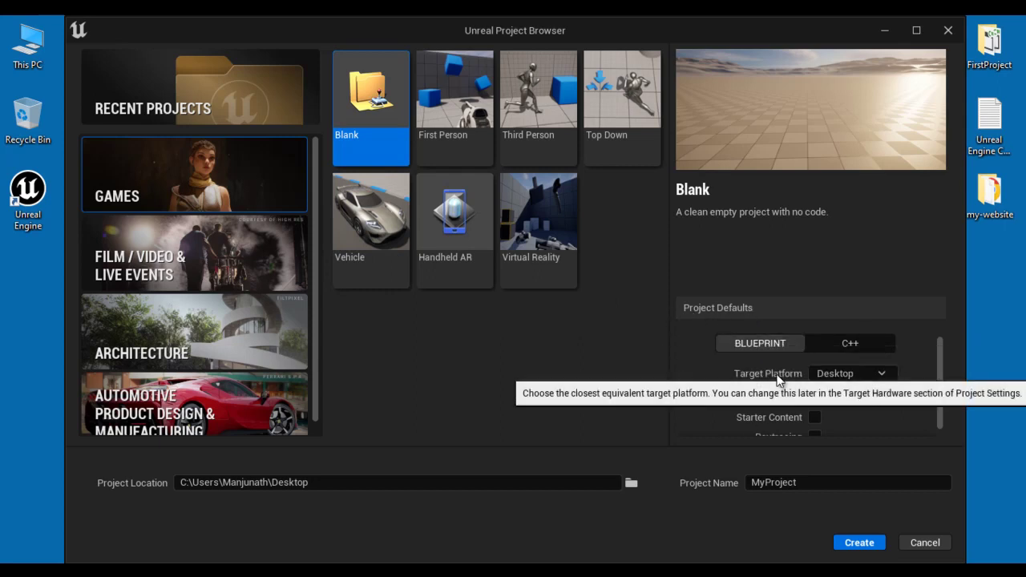
{"action": "left_click_drag", "start_coordinate": [937, 378], "coordinate": [940, 390]}
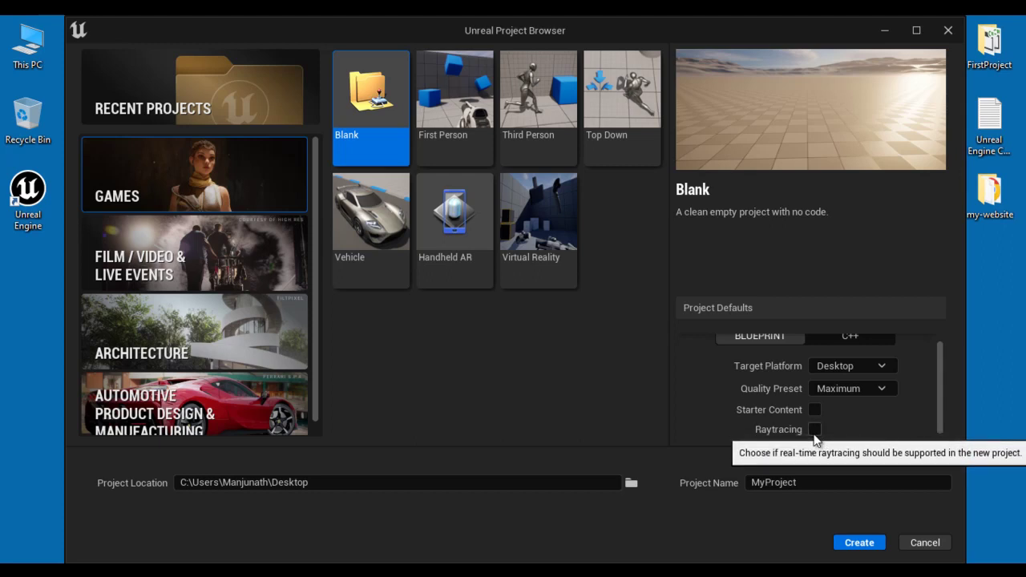
{"action": "left_click", "coordinate": [344, 482]}
{"action": "left_click", "coordinate": [766, 483]}
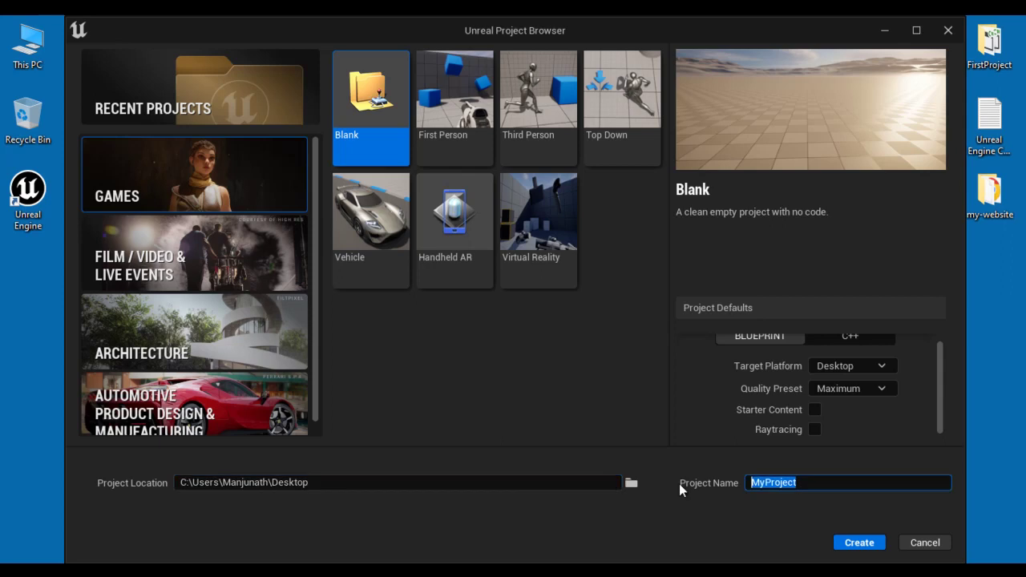
{"action": "type", "text": "NewBlankProject"}
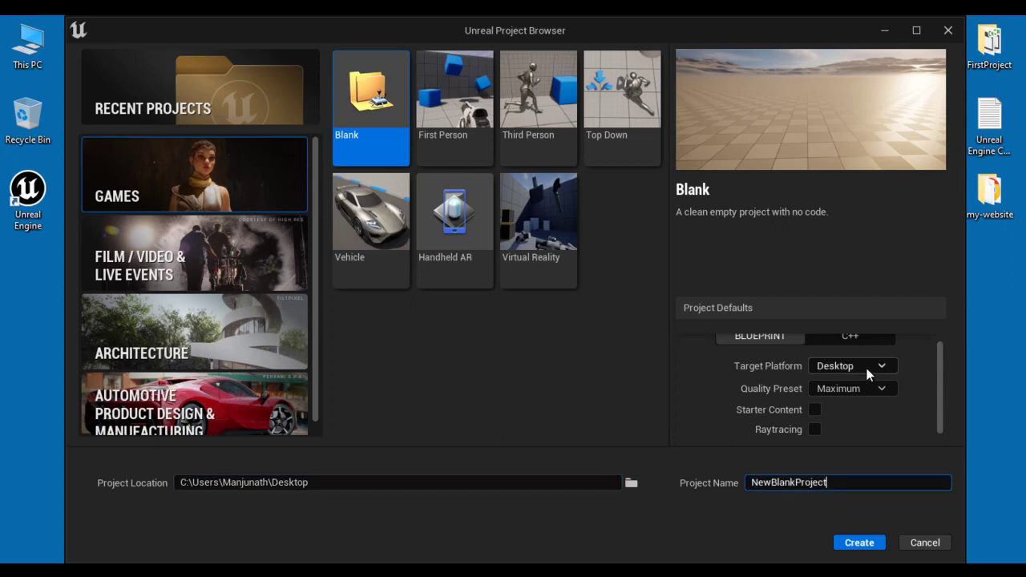
{"action": "left_click", "coordinate": [858, 543]}
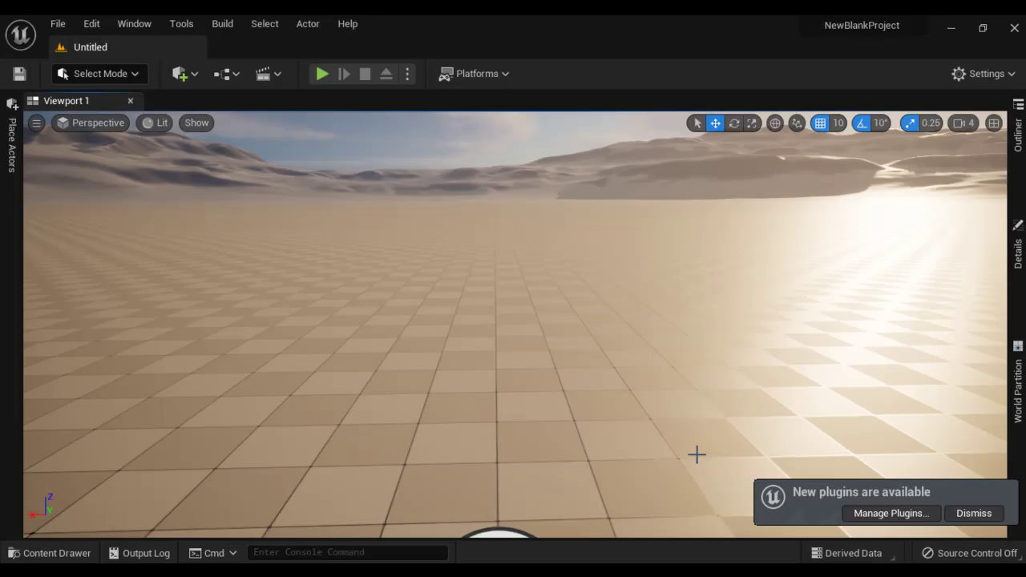
Create a new level from the Basic template
{"action": "mouse_move", "coordinate": [880, 45]}
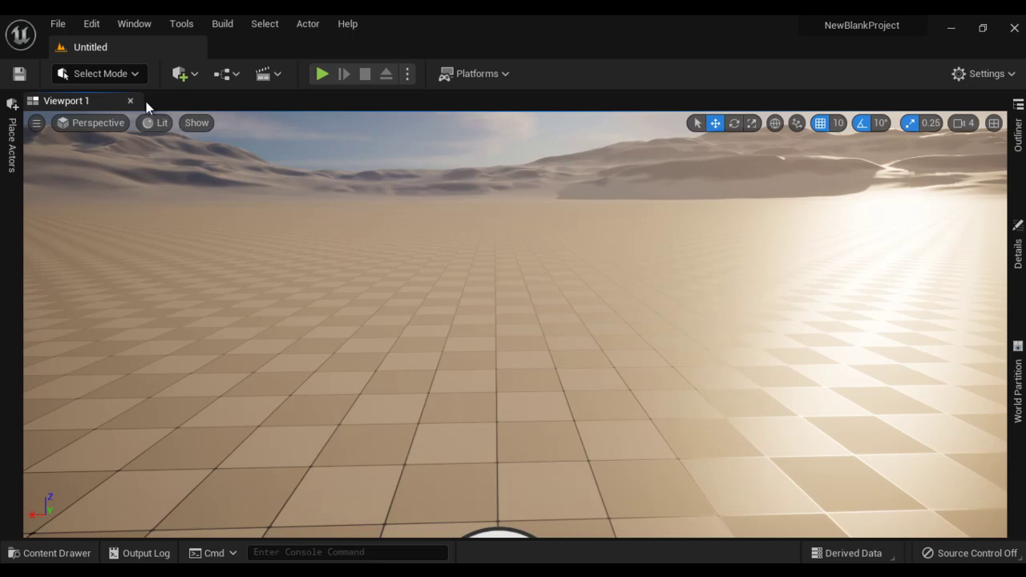
{"action": "left_click", "coordinate": [58, 24]}
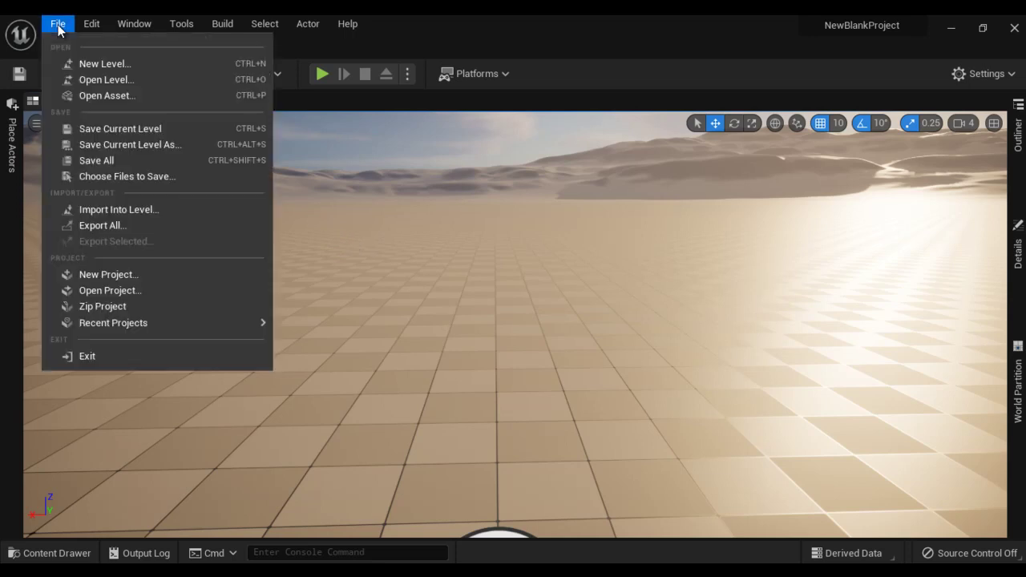
{"action": "left_click", "coordinate": [87, 68]}
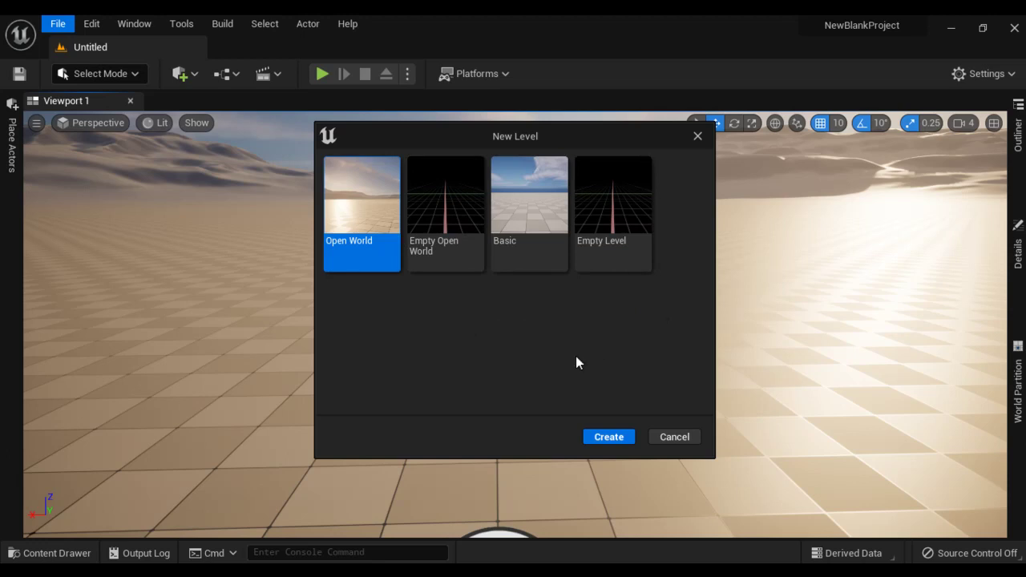
{"action": "left_click", "coordinate": [536, 217]}
{"action": "left_click", "coordinate": [598, 439]}
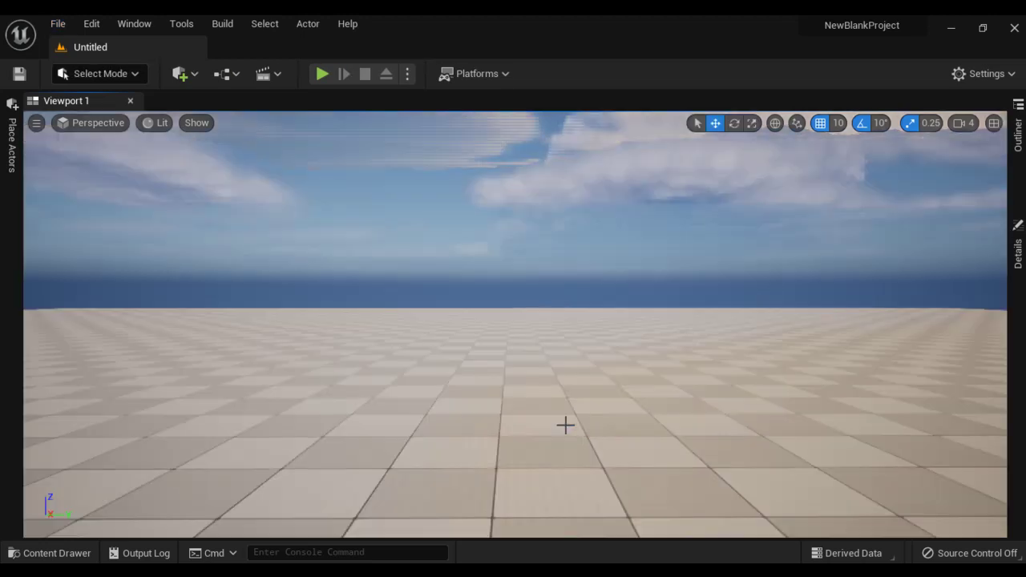
Examine the Basic level's actors in the Outliner, including Floor, DirectionalLight, ExponentialHeightFog, SkyAtmosphere and SkyLight
{"action": "left_click", "coordinate": [1018, 138]}
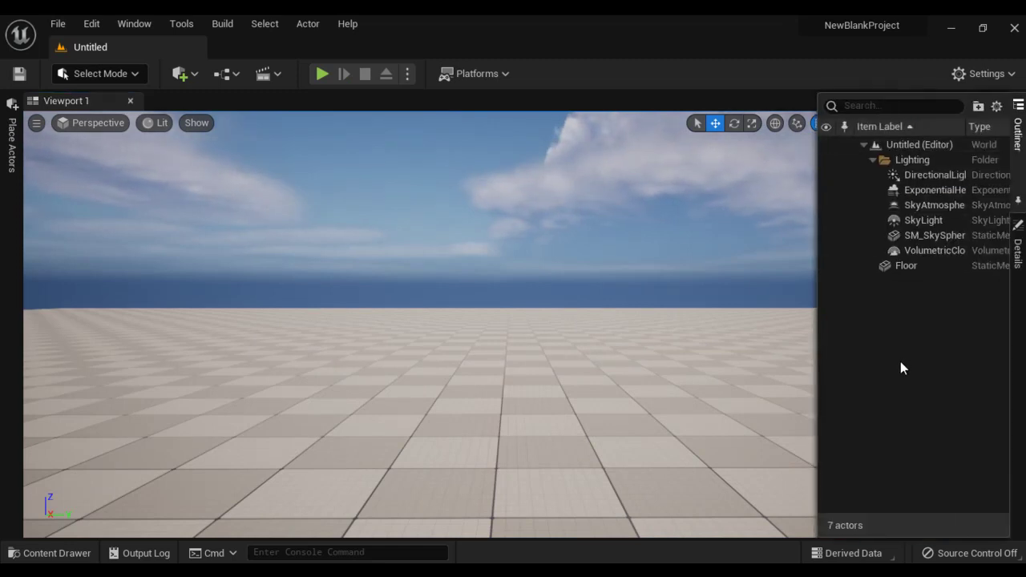
{"action": "left_click", "coordinate": [907, 271]}
{"action": "left_click", "coordinate": [930, 177]}
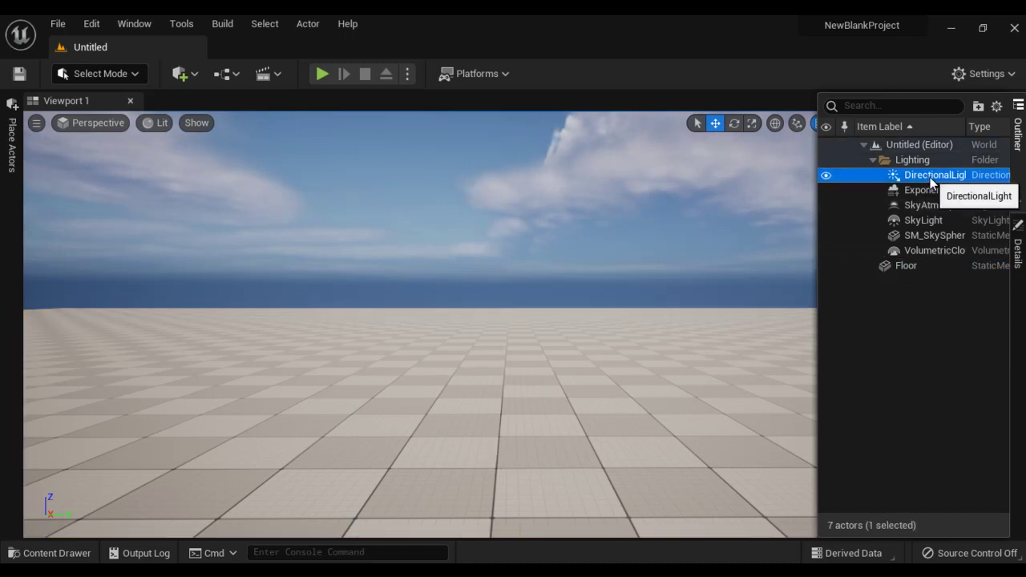
{"action": "left_click", "coordinate": [932, 192]}
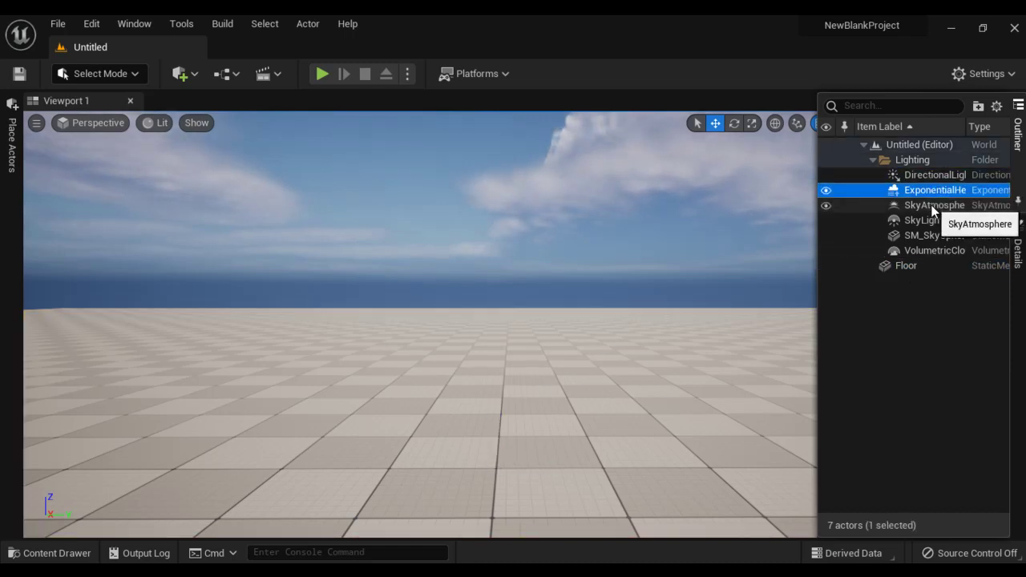
{"action": "left_click", "coordinate": [932, 209]}
{"action": "left_click", "coordinate": [930, 222]}
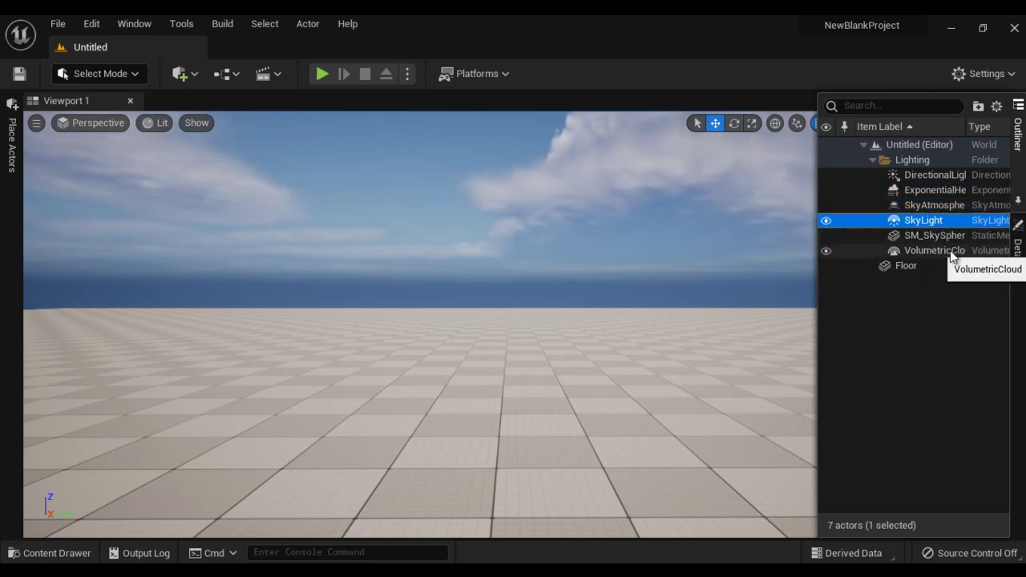
Focus the viewport on the Floor actor, view it from an oblique angle and show the level's actor list again
{"action": "left_click", "coordinate": [906, 265]}
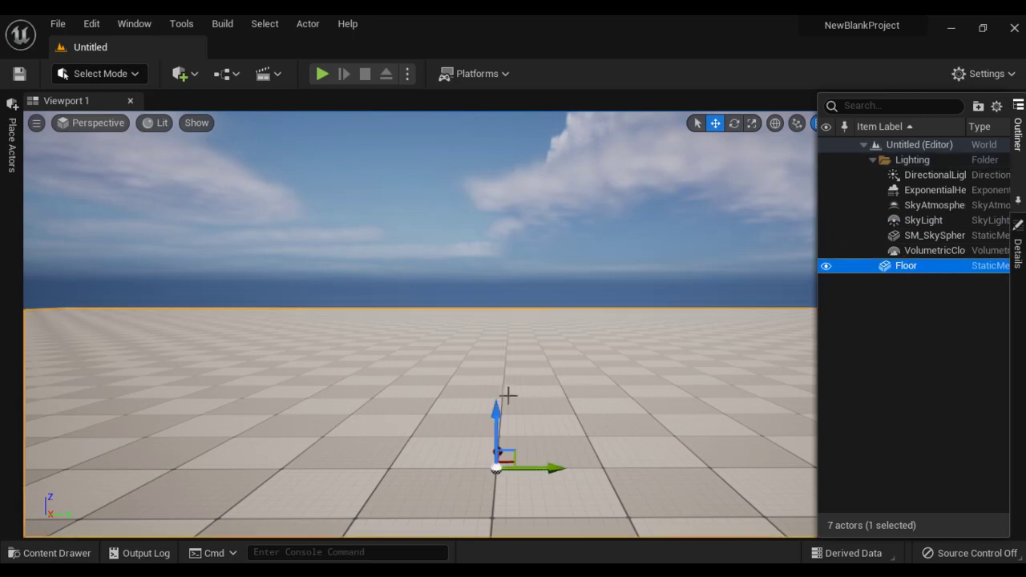
{"action": "key", "text": "f"}
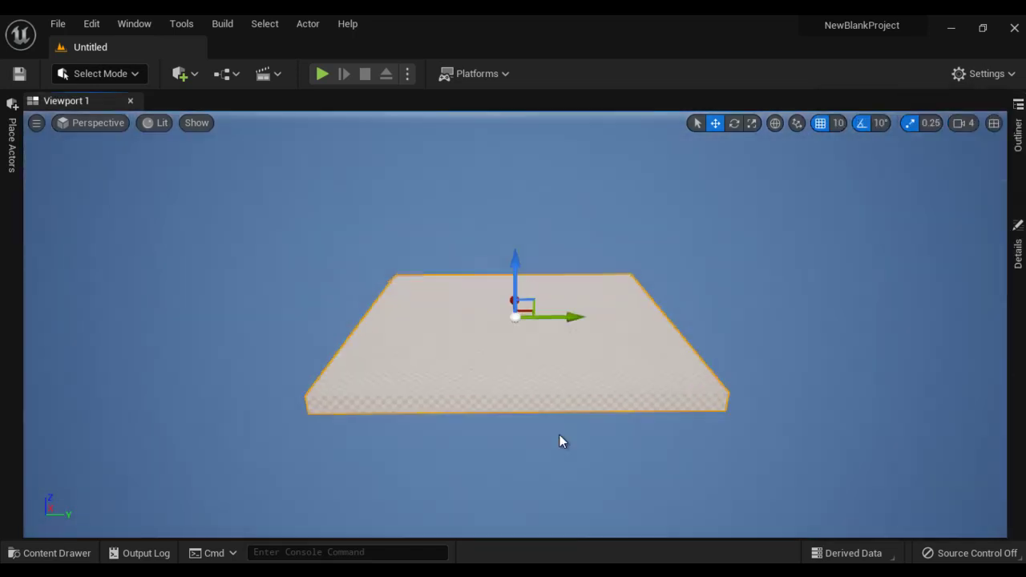
{"action": "left_click_drag", "start_coordinate": [560, 434], "coordinate": [502, 456], "text": "alt"}
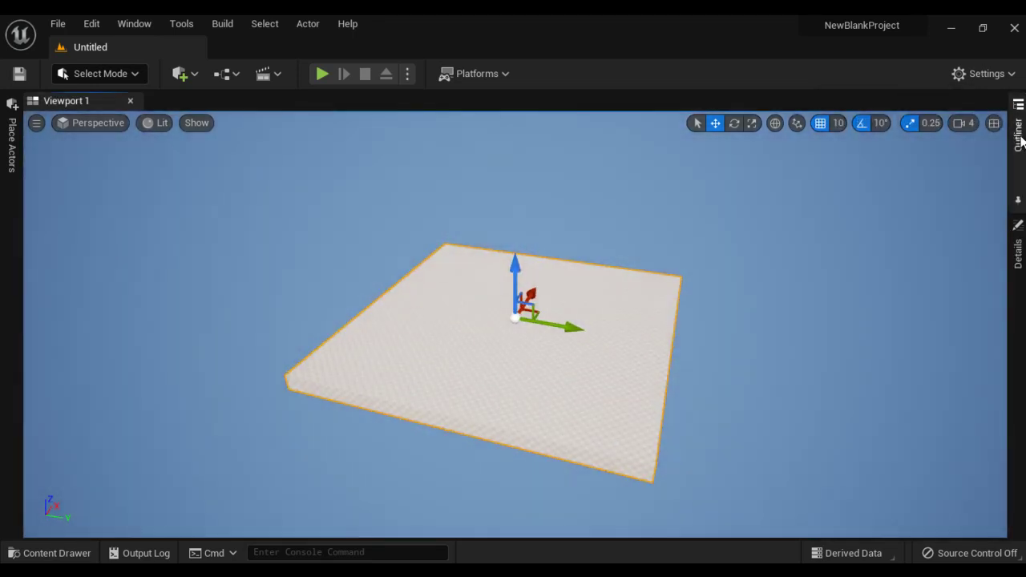
{"action": "left_click", "coordinate": [1018, 135]}
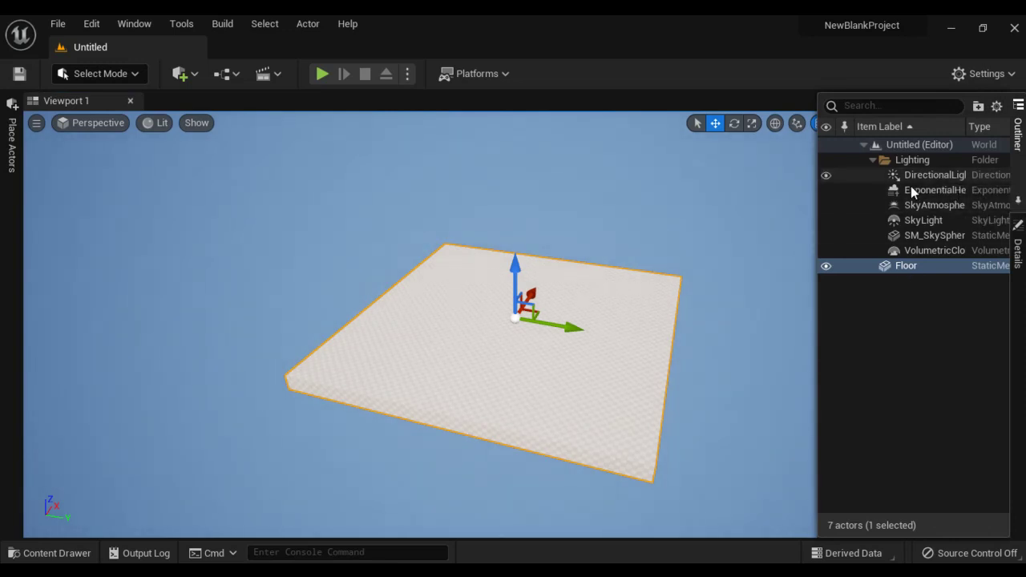
Create a new level from the Empty Level template
{"action": "left_click", "coordinate": [58, 23]}
{"action": "left_click", "coordinate": [88, 66]}
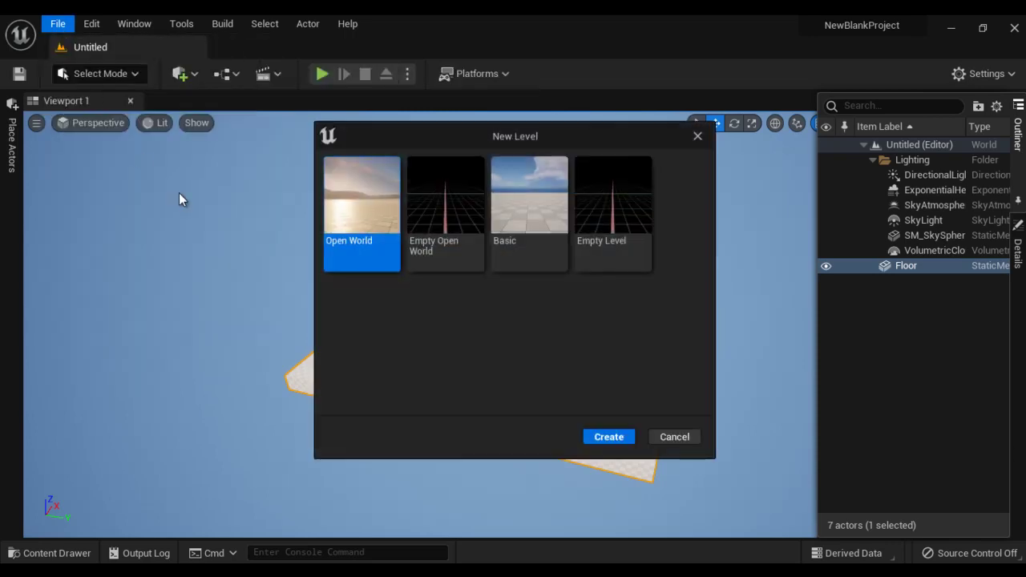
{"action": "left_click", "coordinate": [619, 227]}
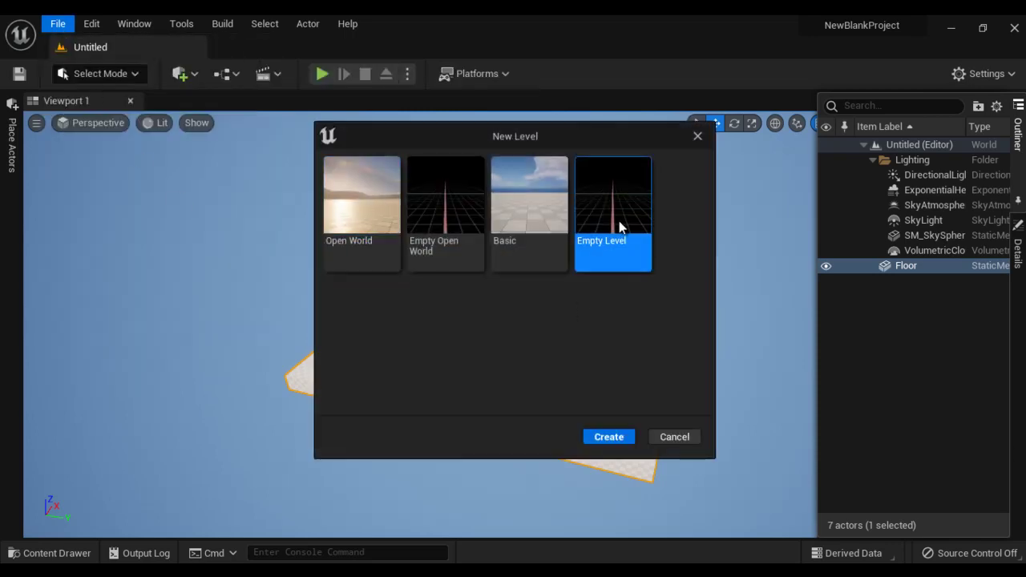
{"action": "left_click", "coordinate": [614, 437]}
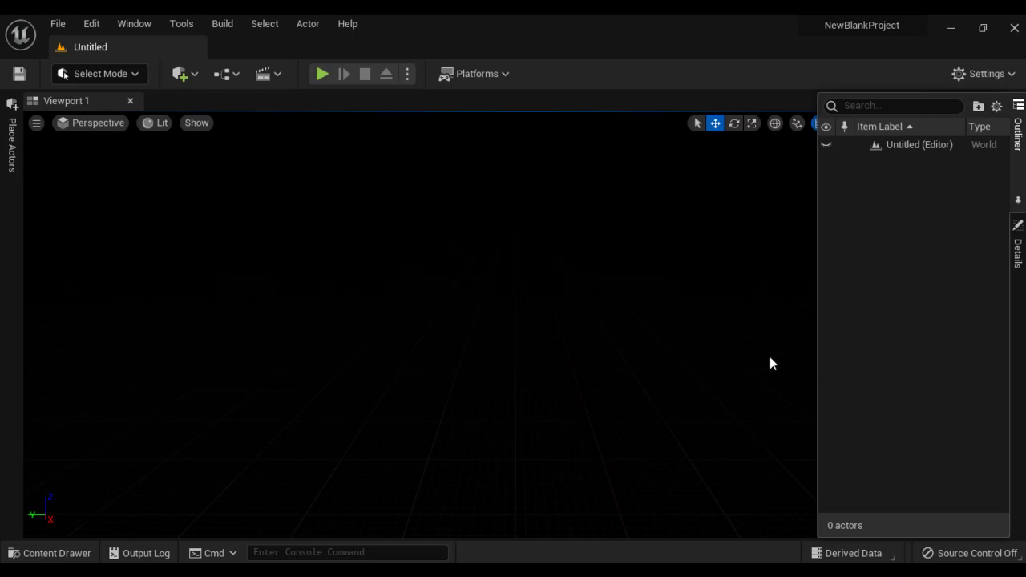
Create a new level from the Open World template and select its Landscape actor
{"action": "left_click", "coordinate": [57, 24]}
{"action": "left_click", "coordinate": [83, 63]}
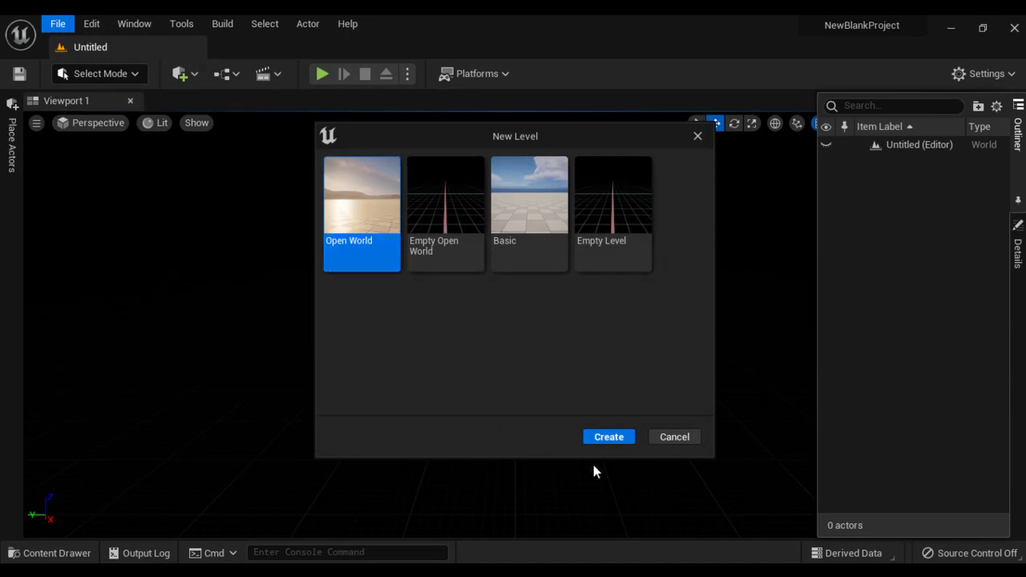
{"action": "left_click", "coordinate": [608, 437]}
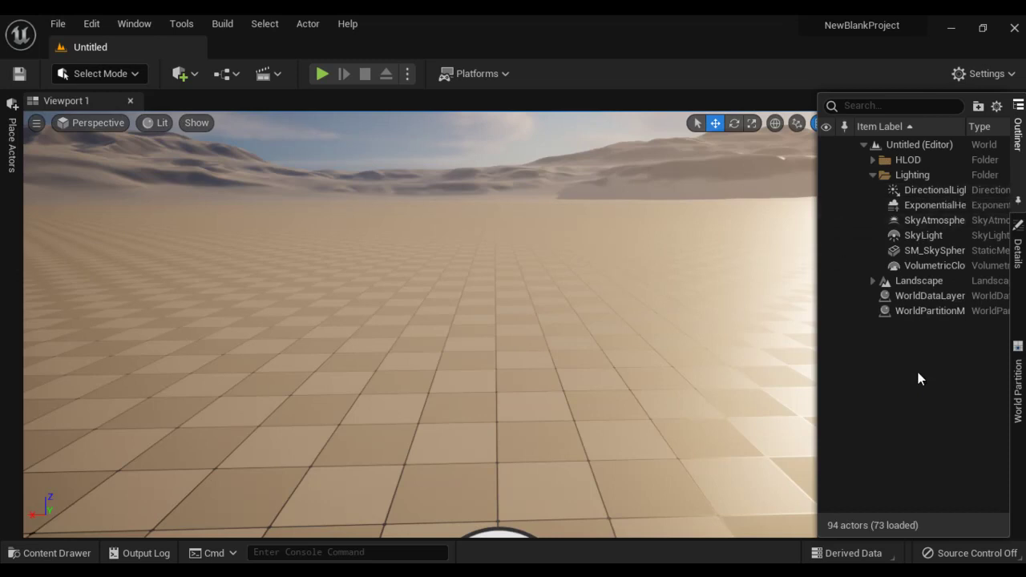
{"action": "left_click", "coordinate": [934, 281]}
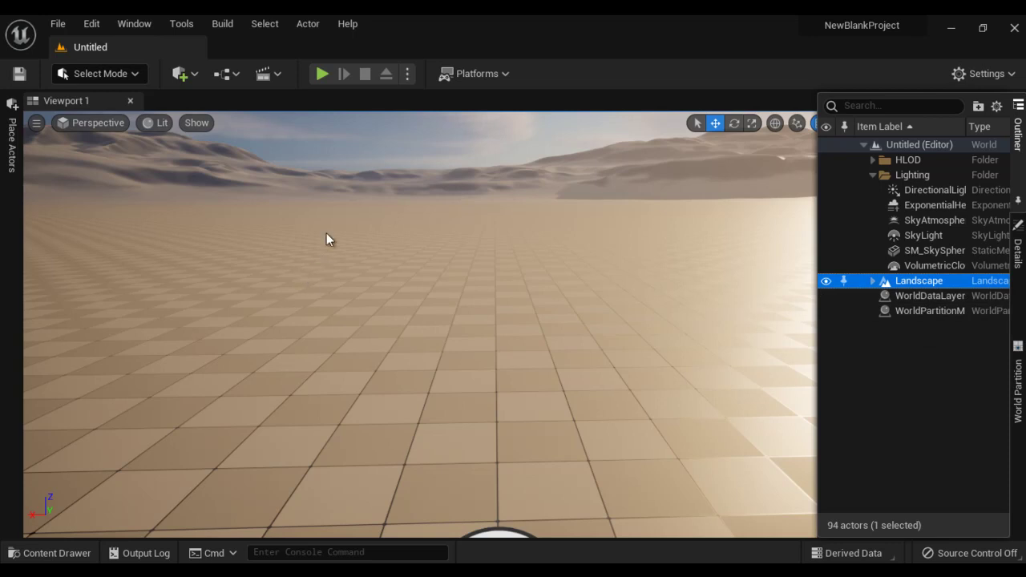
Create a new level from the Empty Open World template
{"action": "left_click", "coordinate": [57, 23]}
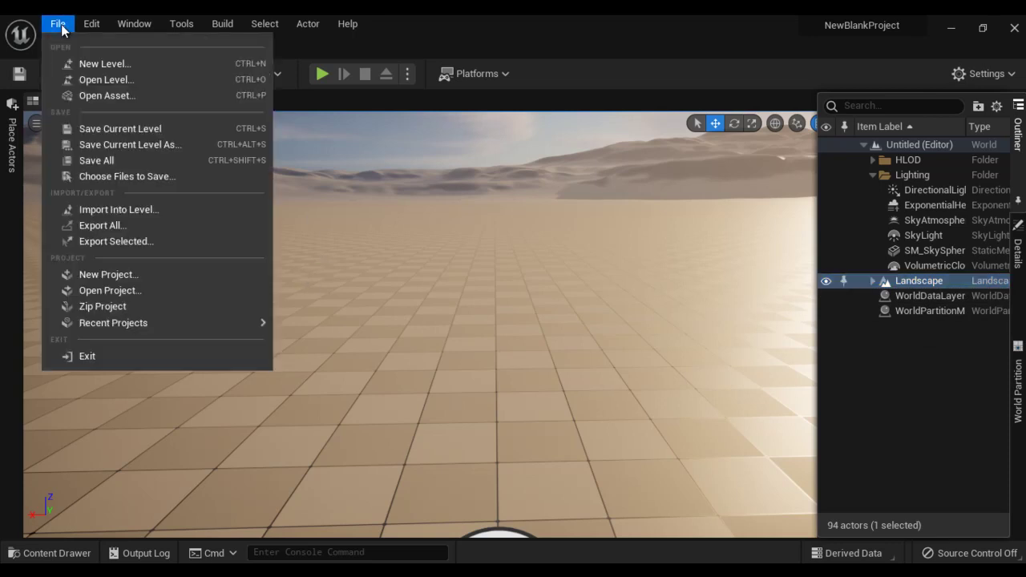
{"action": "left_click", "coordinate": [103, 63]}
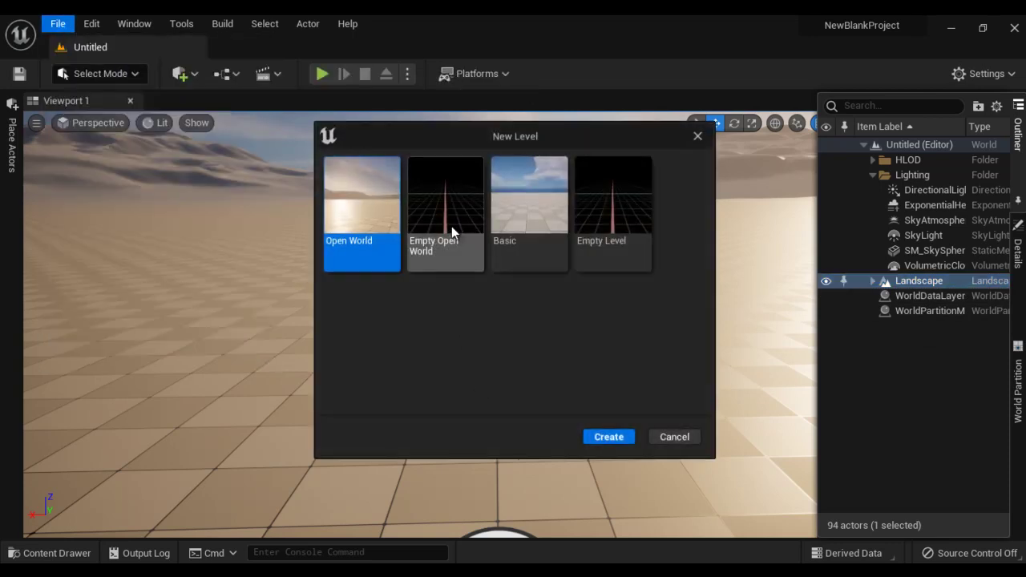
{"action": "left_click", "coordinate": [451, 229]}
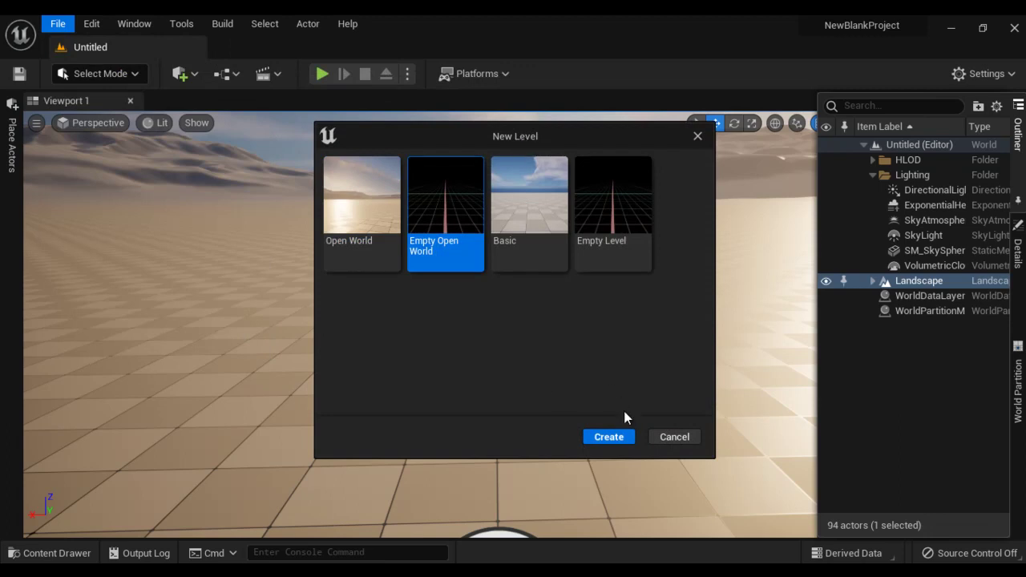
{"action": "left_click", "coordinate": [607, 437]}
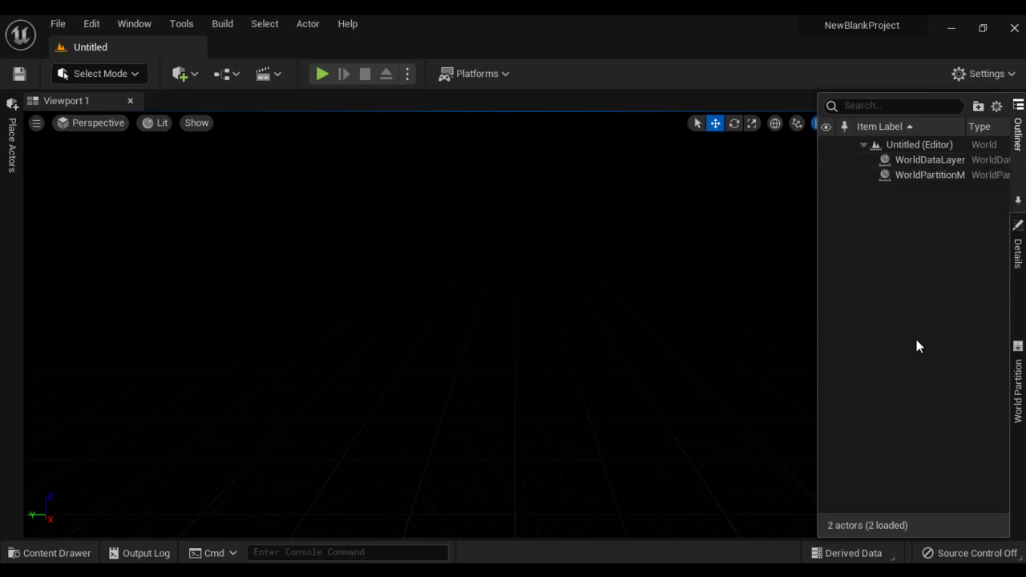
Replace the current level with a new one based on the Basic template
{"action": "left_click", "coordinate": [58, 24]}
{"action": "left_click", "coordinate": [80, 68]}
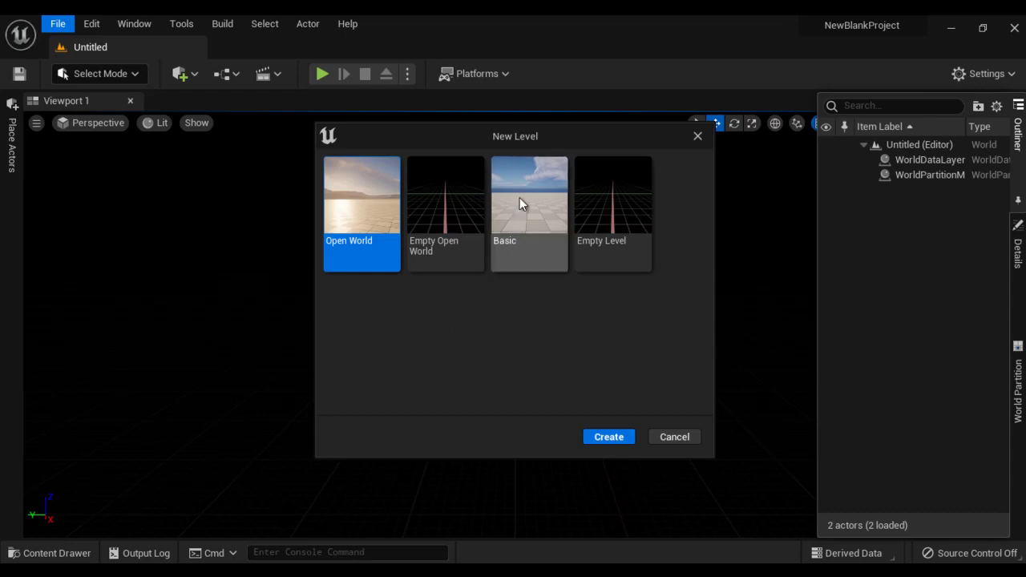
{"action": "left_click", "coordinate": [526, 225]}
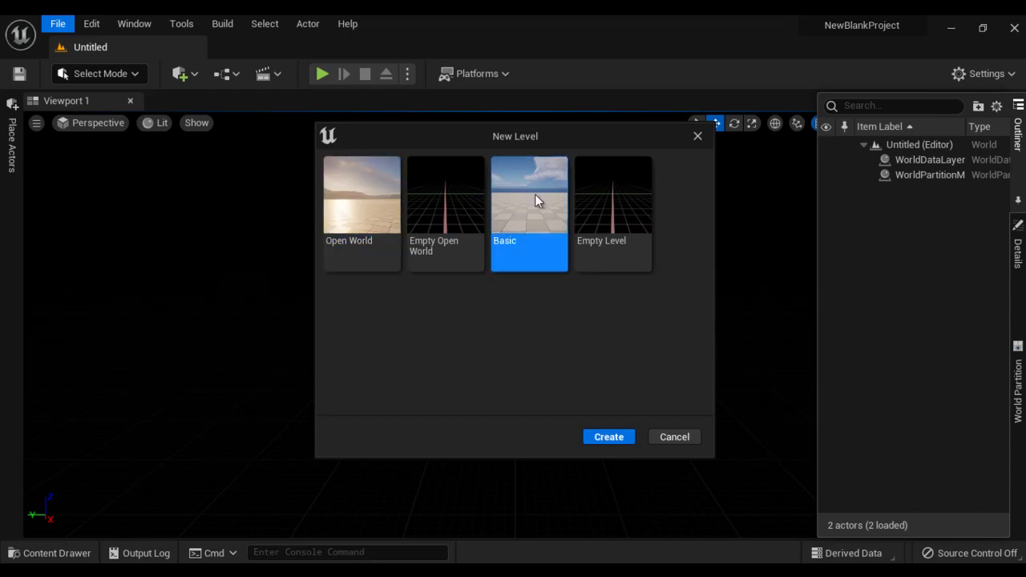
{"action": "left_click", "coordinate": [607, 438]}
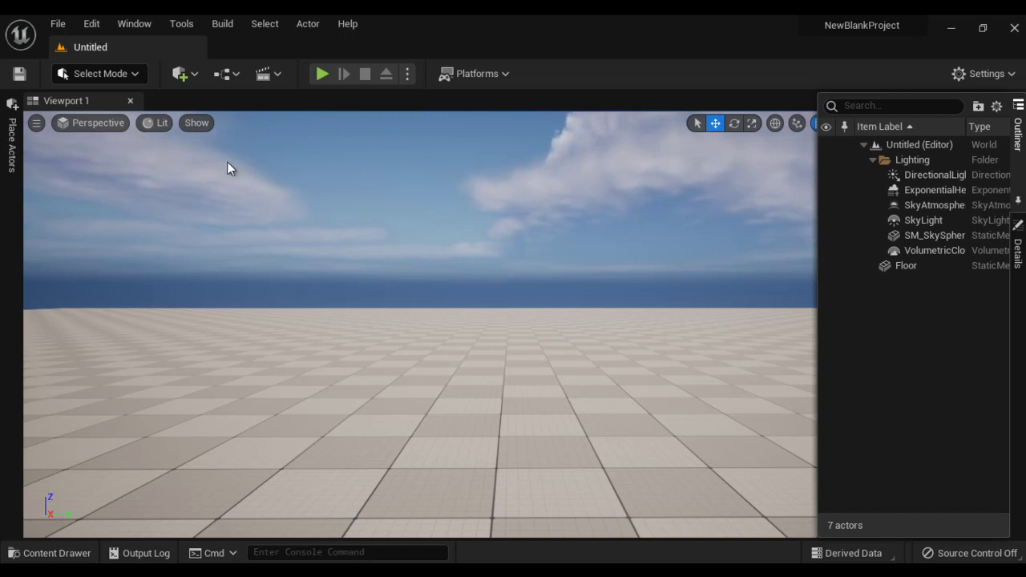
Add a Cube shape to the new Basic level
{"action": "left_click", "coordinate": [194, 78]}
{"action": "mouse_move", "coordinate": [216, 220]}
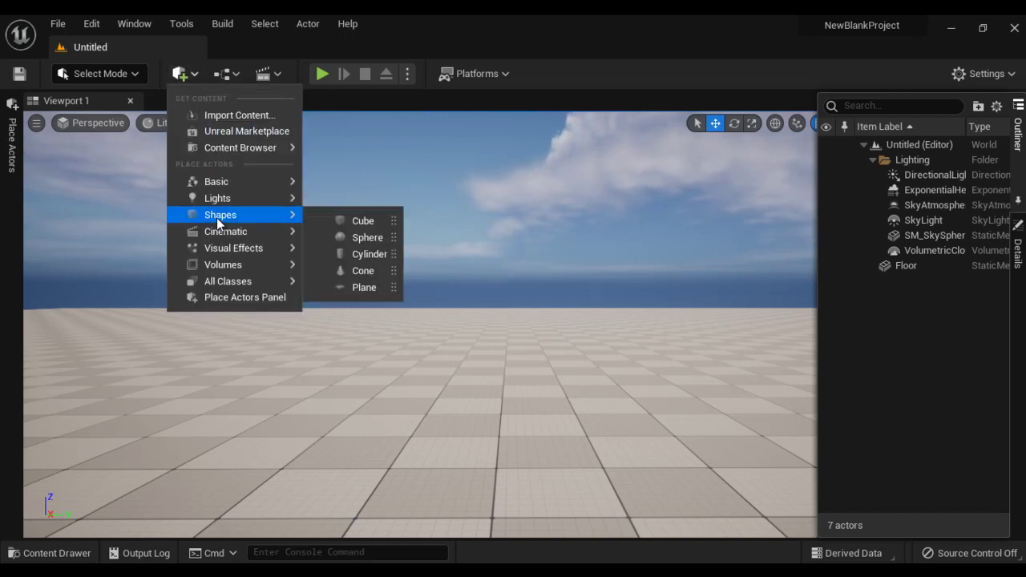
{"action": "left_click", "coordinate": [362, 220]}
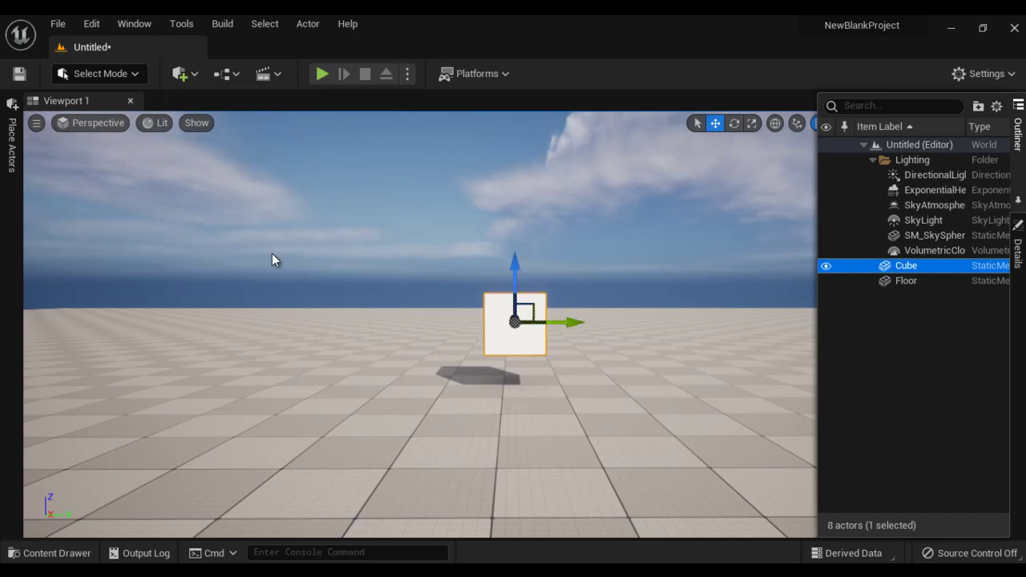
Start saving the current level under a new name and create a Levels folder inside Content
{"action": "left_click", "coordinate": [56, 27]}
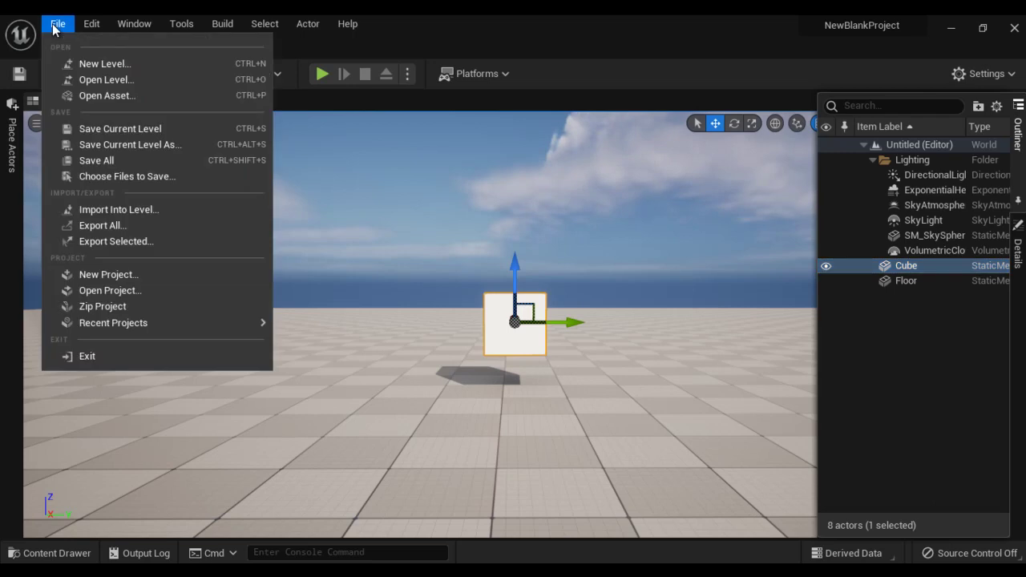
{"action": "left_click", "coordinate": [173, 145]}
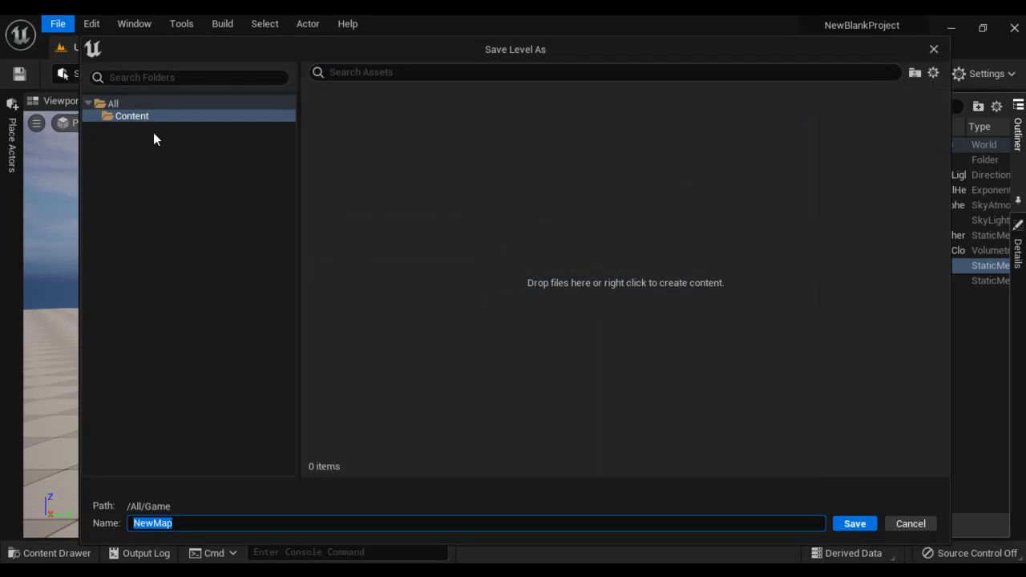
{"action": "right_click", "coordinate": [140, 117]}
{"action": "left_click", "coordinate": [197, 147]}
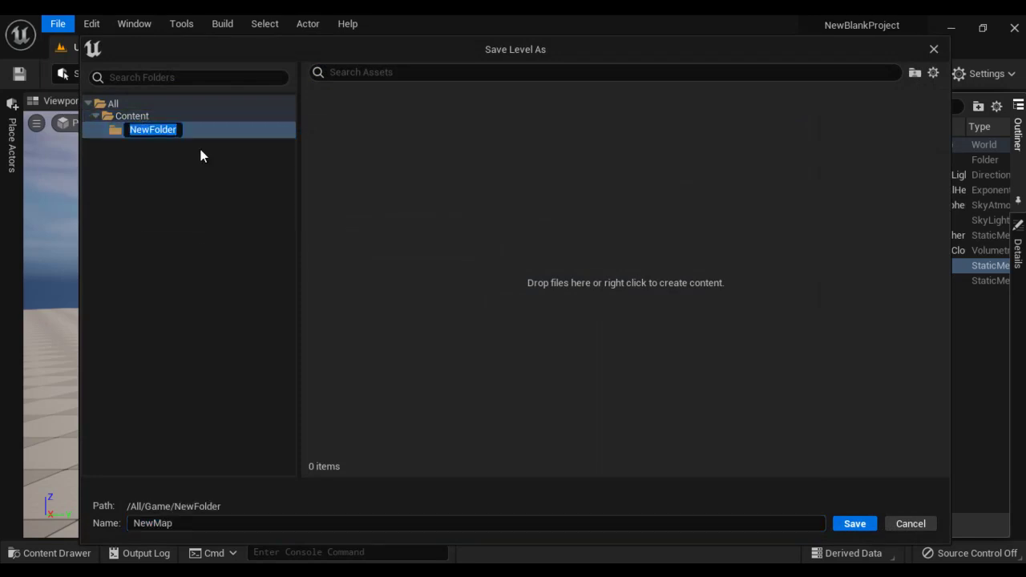
{"action": "type", "text": "Levels"}
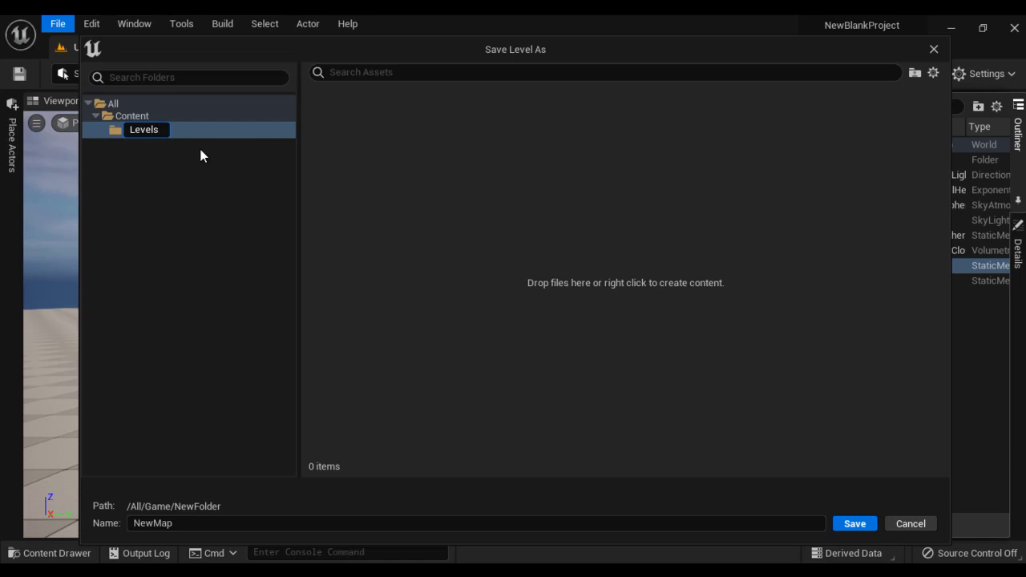
{"action": "key", "text": "Return"}
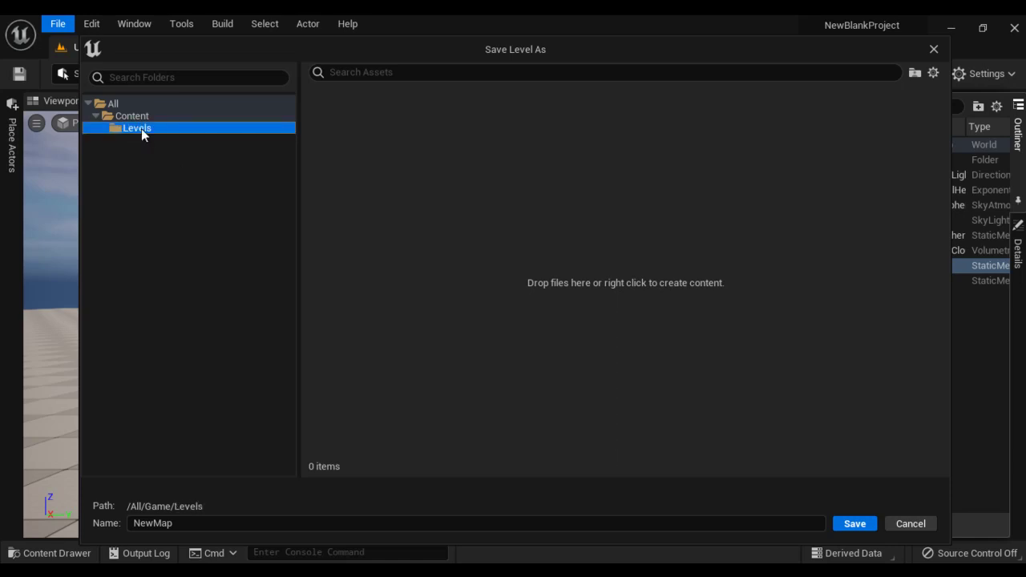
Name the level Level1 and save it in the Levels folder
{"action": "left_click", "coordinate": [190, 525]}
{"action": "type", "text": "Level1"}
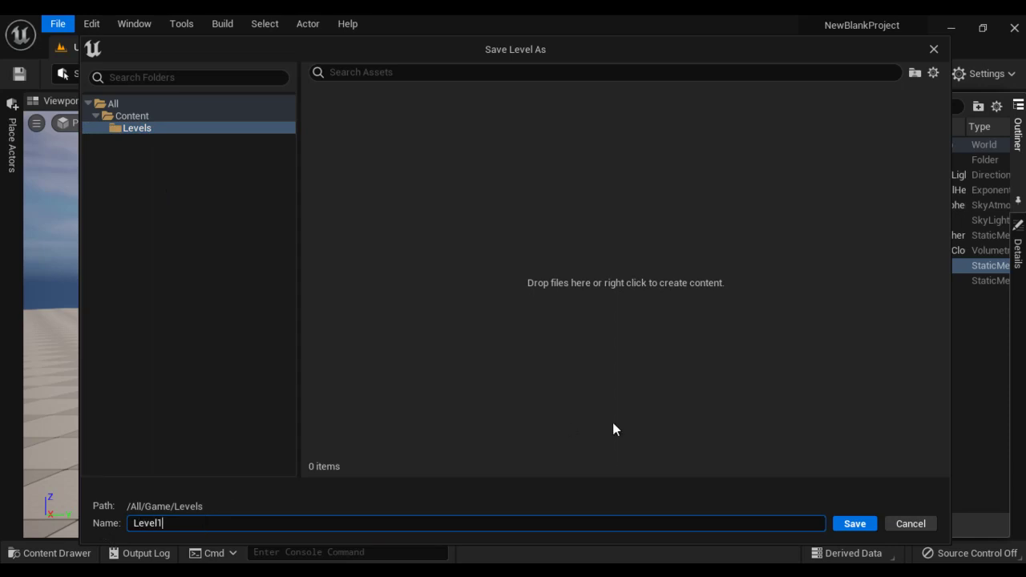
{"action": "left_click", "coordinate": [866, 529]}
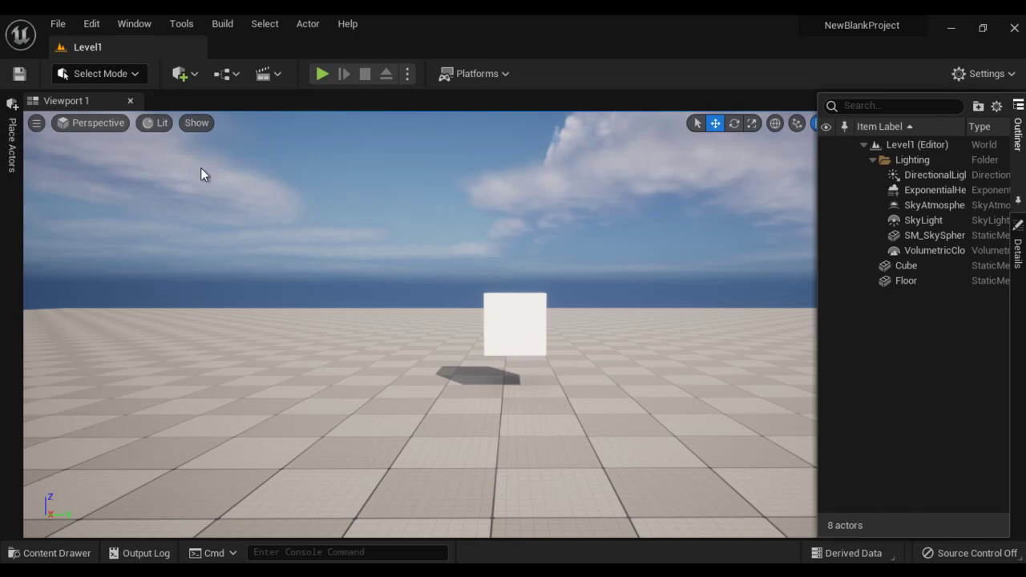
Create another new level based on the Basic template
{"action": "left_click", "coordinate": [58, 24]}
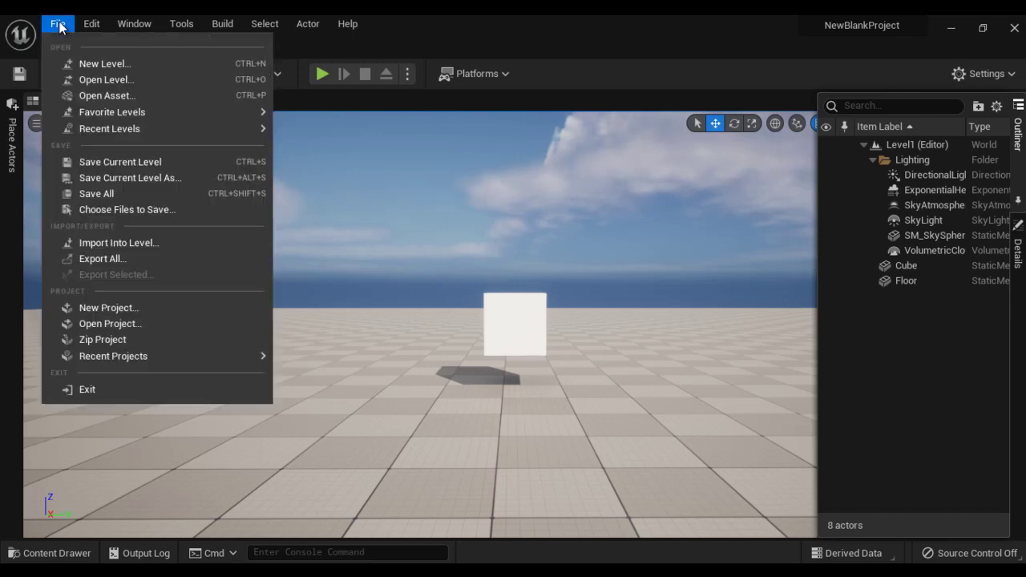
{"action": "left_click", "coordinate": [104, 64]}
{"action": "left_click", "coordinate": [525, 215]}
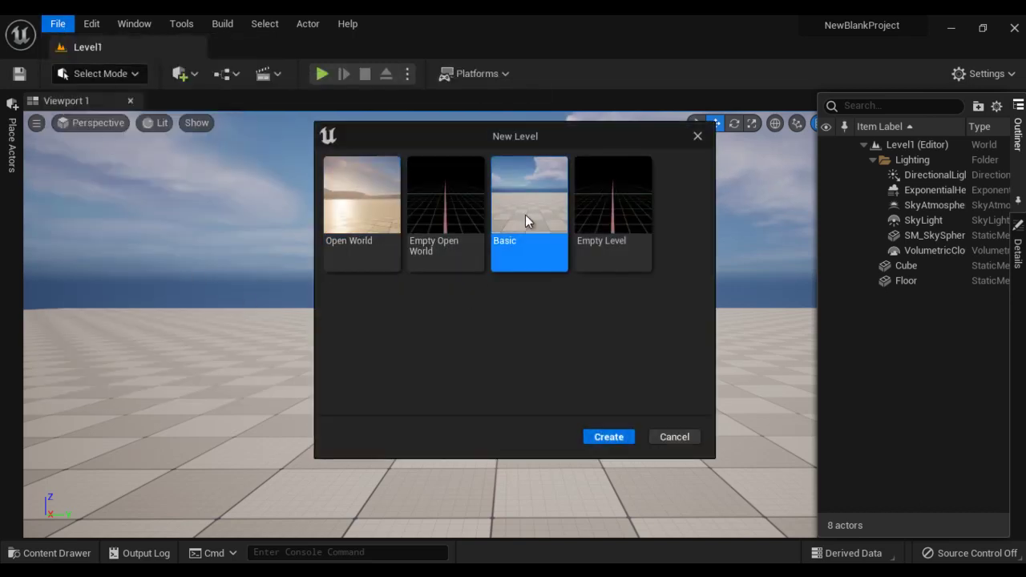
{"action": "left_click", "coordinate": [608, 437]}
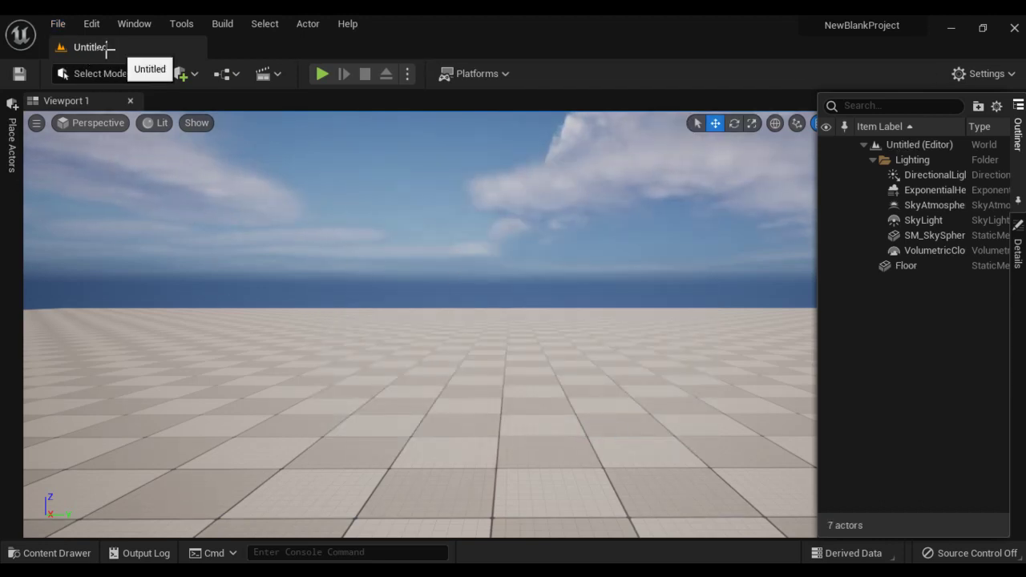
Add a Sphere shape to the new Basic level
{"action": "left_click", "coordinate": [193, 75]}
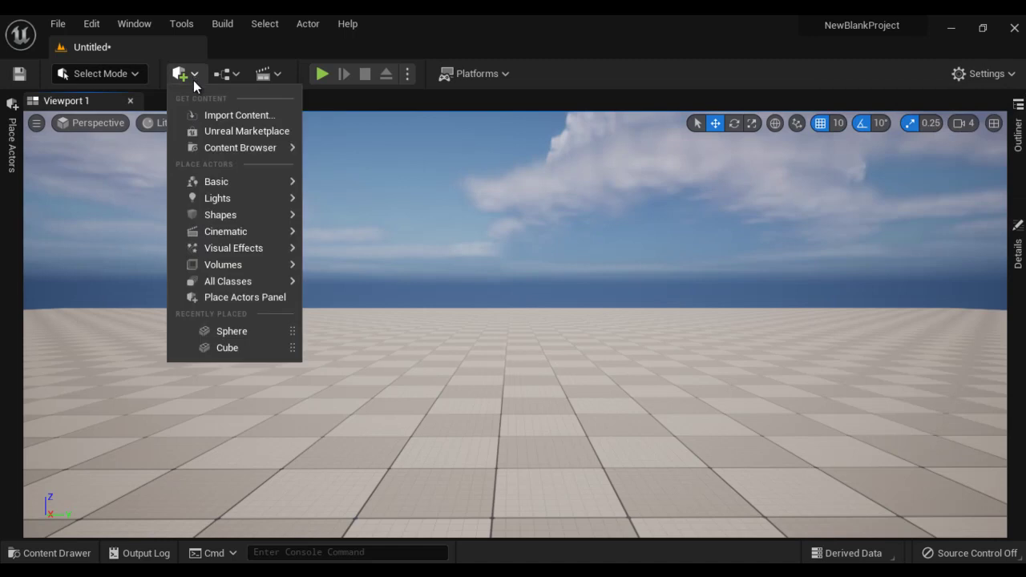
{"action": "mouse_move", "coordinate": [215, 217]}
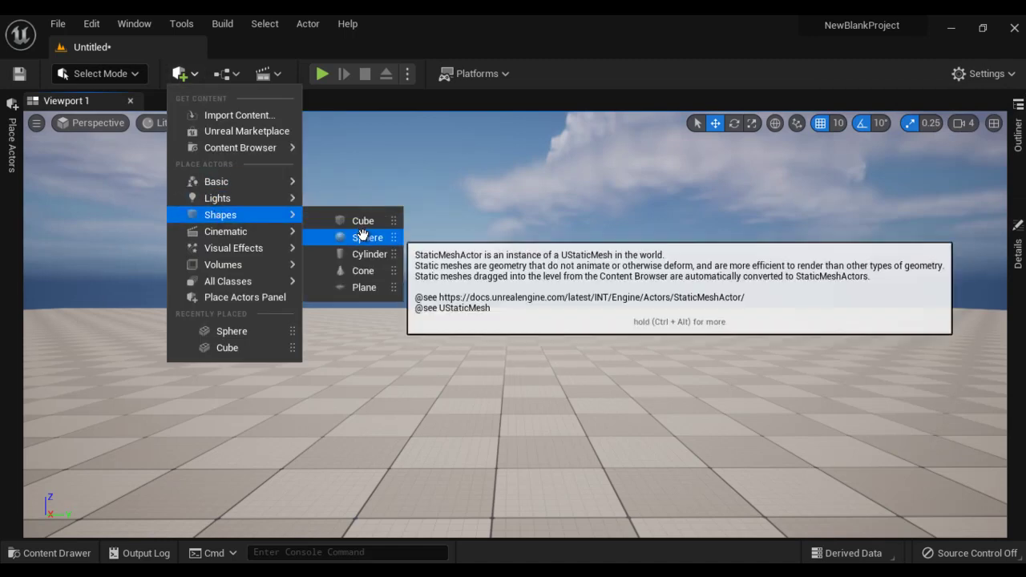
{"action": "left_click", "coordinate": [361, 238]}
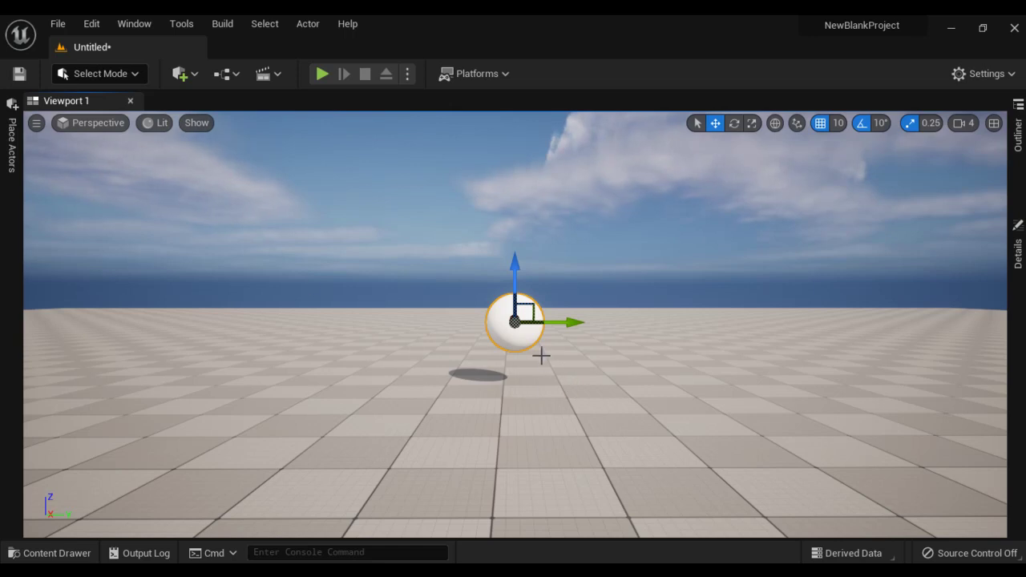
Save the sphere level as Level2 in the Levels folder under Content
{"action": "left_click", "coordinate": [56, 24]}
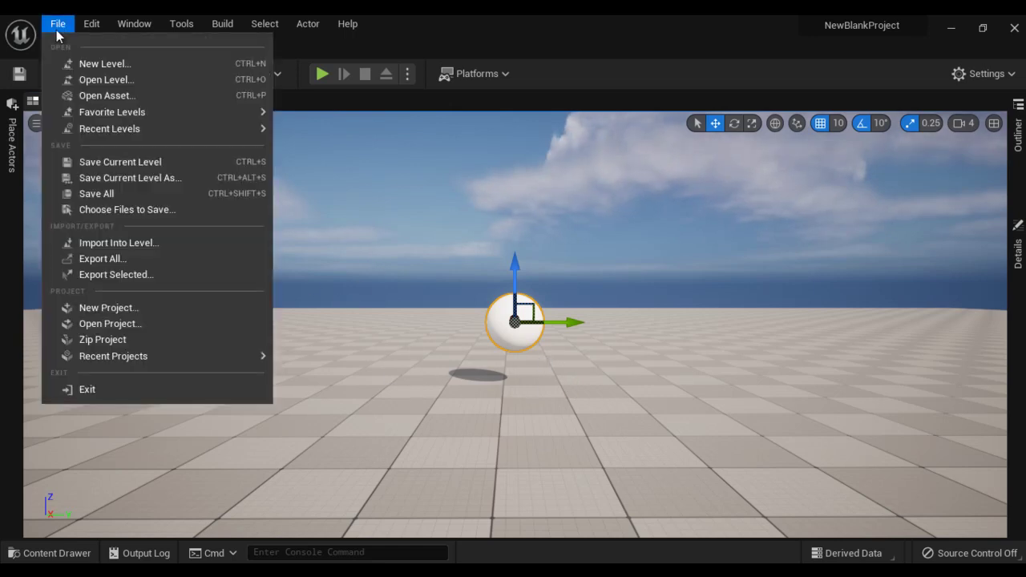
{"action": "left_click", "coordinate": [162, 177]}
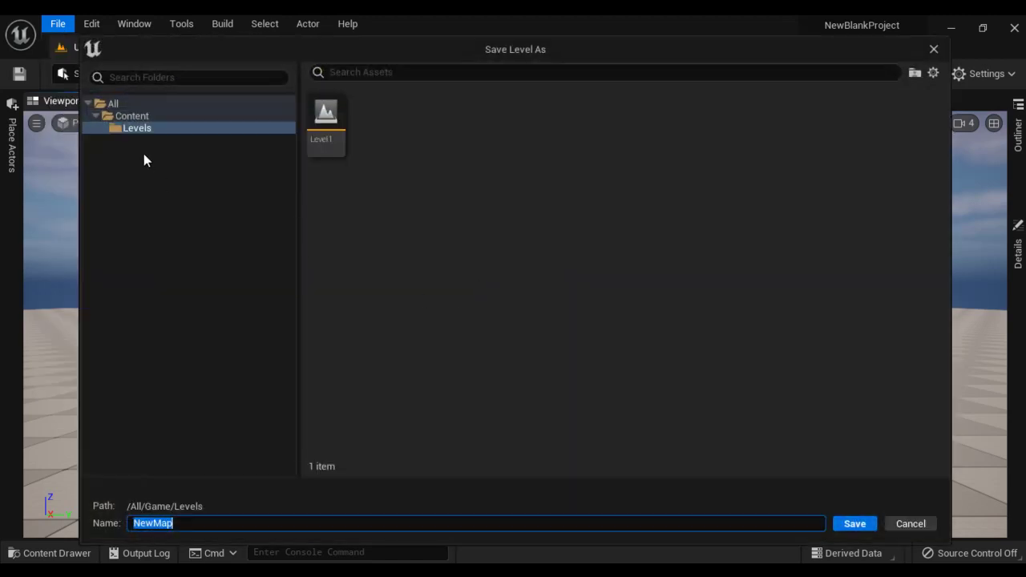
{"action": "left_click", "coordinate": [141, 130]}
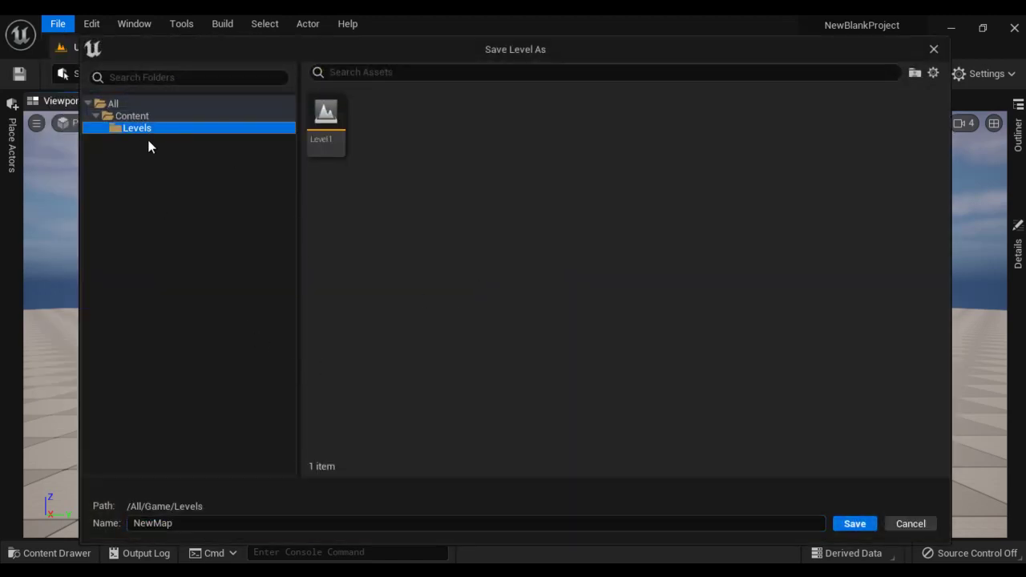
{"action": "left_click", "coordinate": [195, 522]}
{"action": "type", "text": "Level2"}
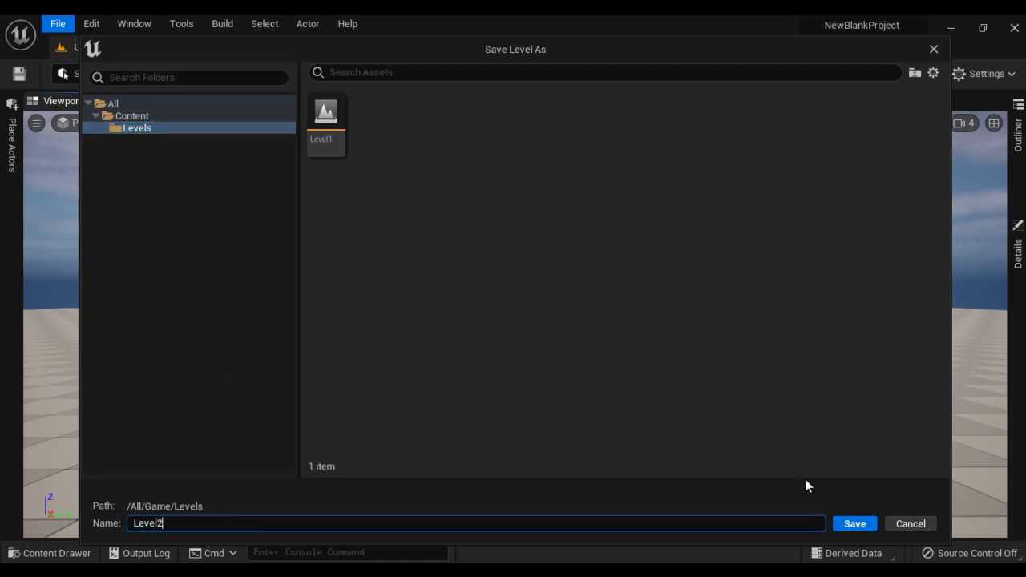
{"action": "left_click", "coordinate": [854, 524]}
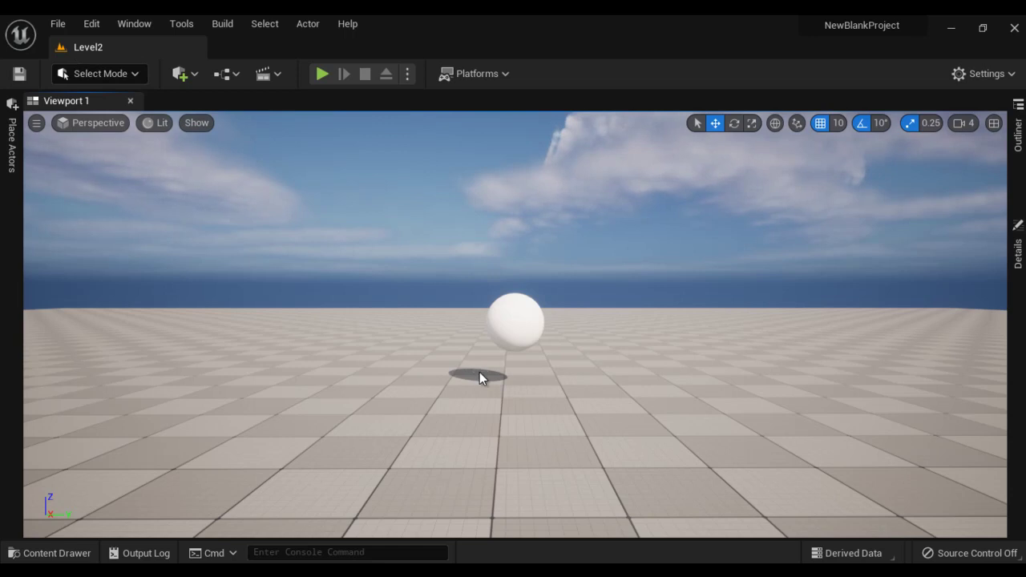
Open the saved Level1 from the Levels folder with the Open Level command
{"action": "left_click", "coordinate": [59, 25]}
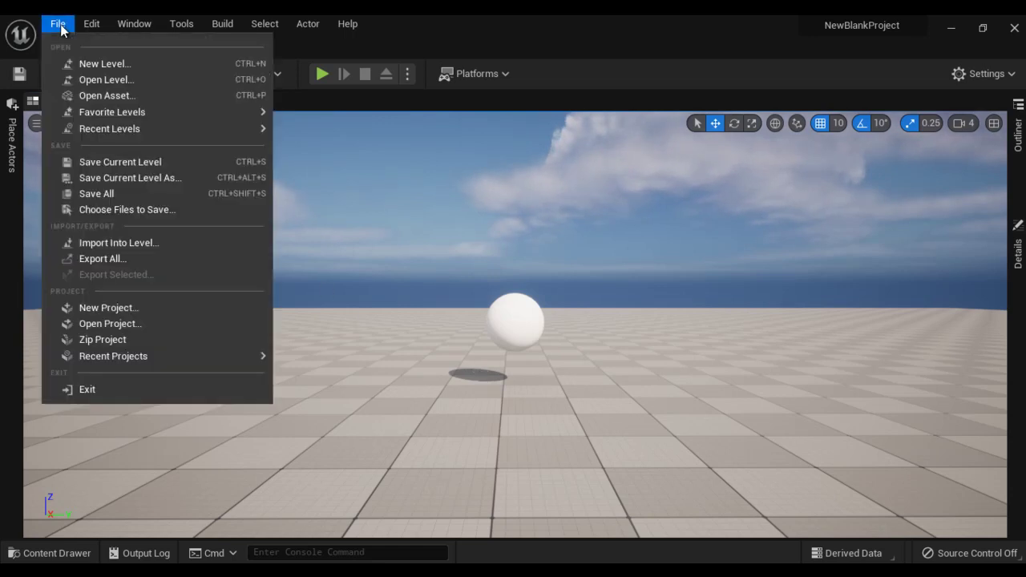
{"action": "left_click", "coordinate": [106, 80]}
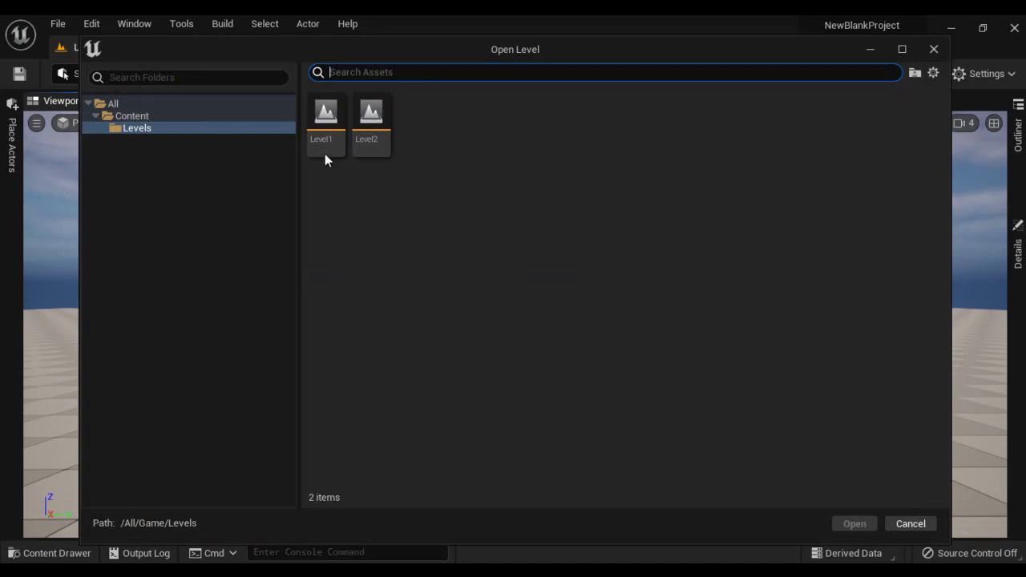
{"action": "left_click", "coordinate": [322, 122]}
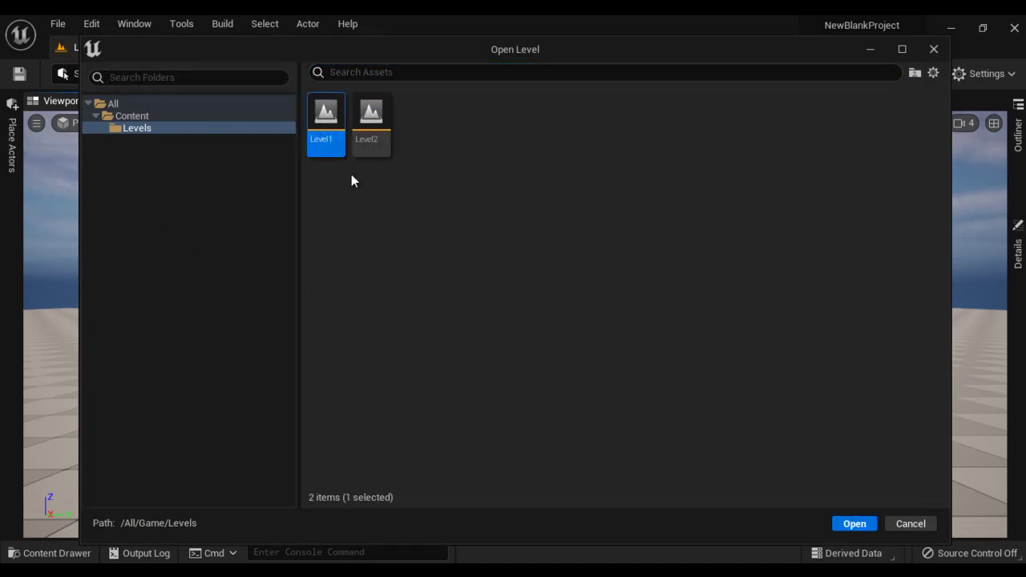
{"action": "left_click", "coordinate": [855, 523]}
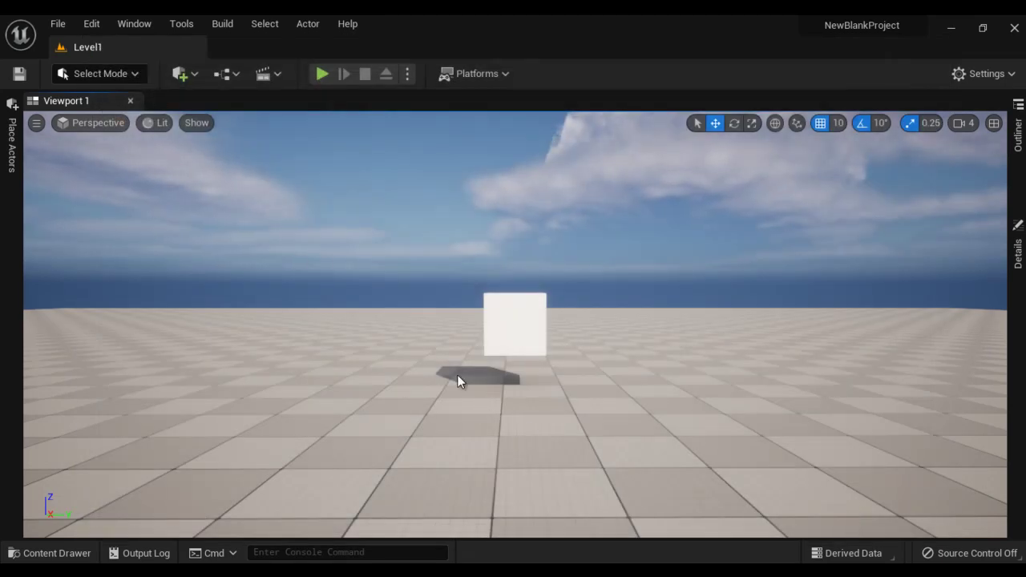
Switch back to Level2 with the Open Level command
{"action": "left_click", "coordinate": [58, 23]}
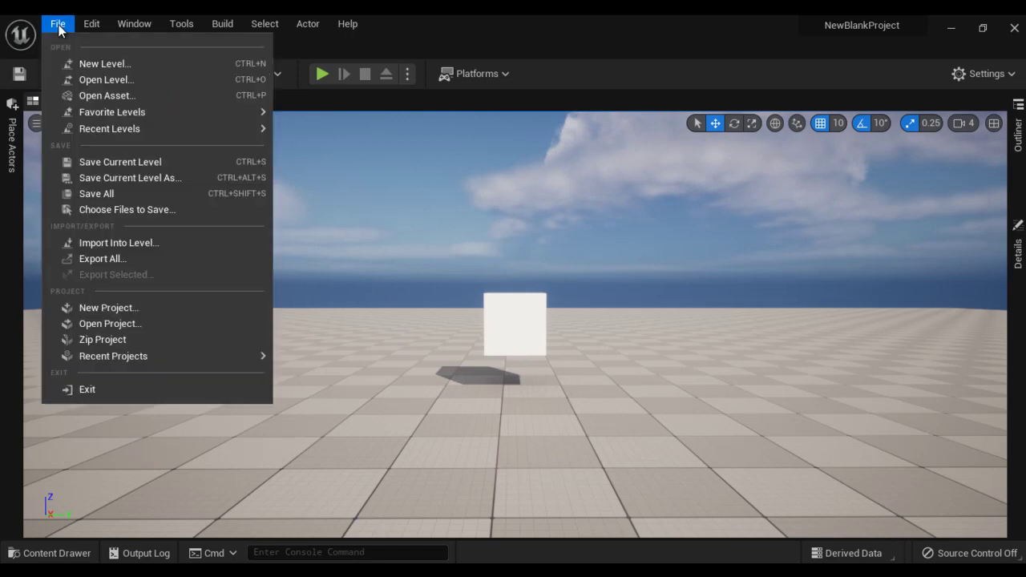
{"action": "left_click", "coordinate": [108, 80]}
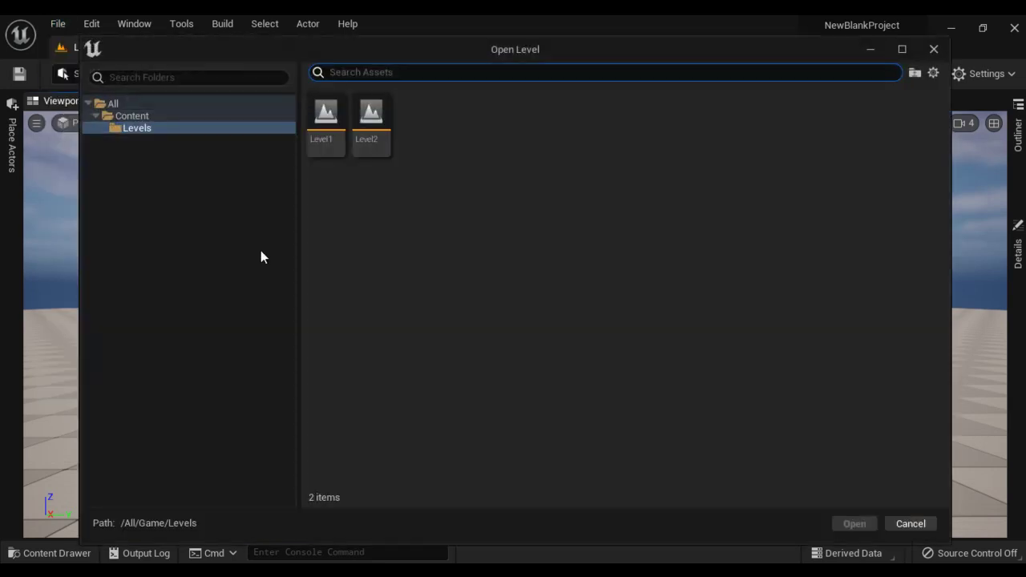
{"action": "left_click", "coordinate": [373, 128]}
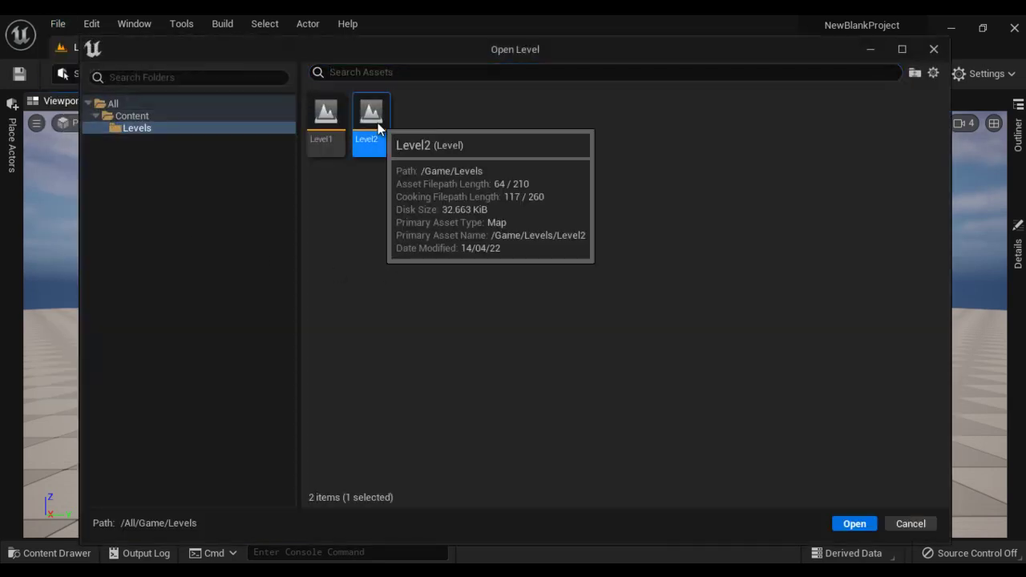
{"action": "left_click", "coordinate": [854, 524]}
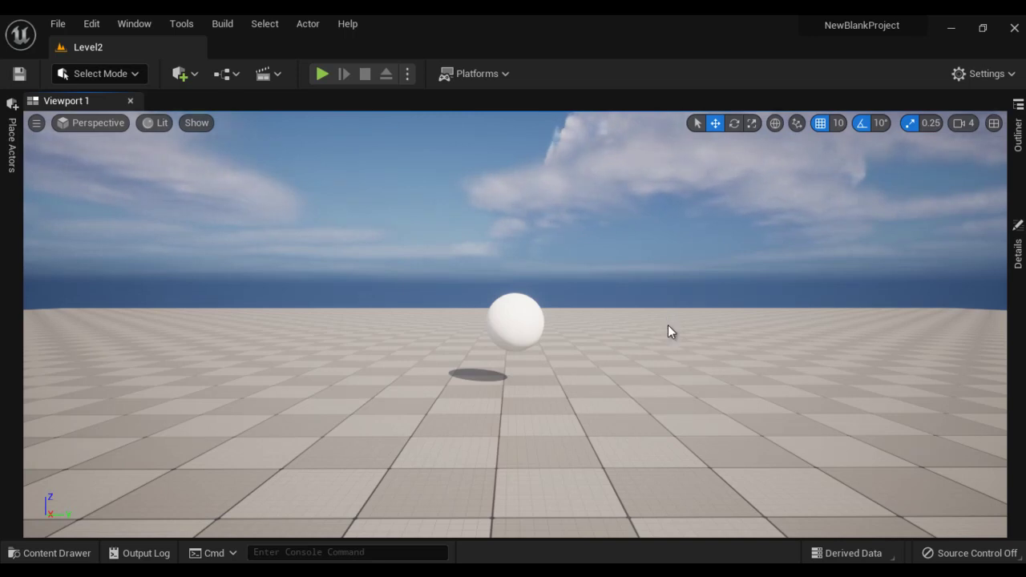
Browse to the Levels folder in the Content Drawer and open Level1, followed by Level2, from there
{"action": "left_click", "coordinate": [50, 553]}
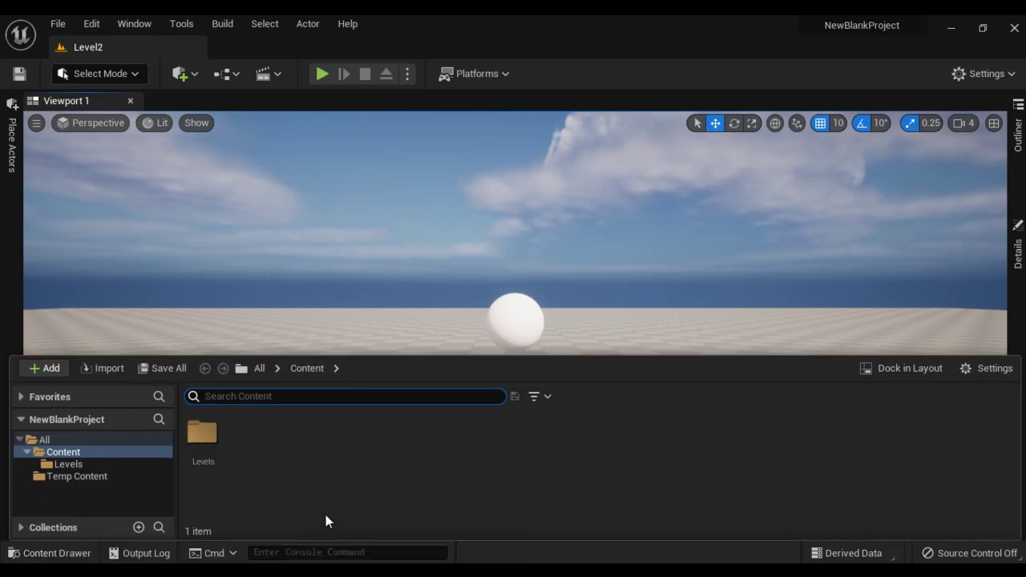
{"action": "left_click", "coordinate": [70, 465]}
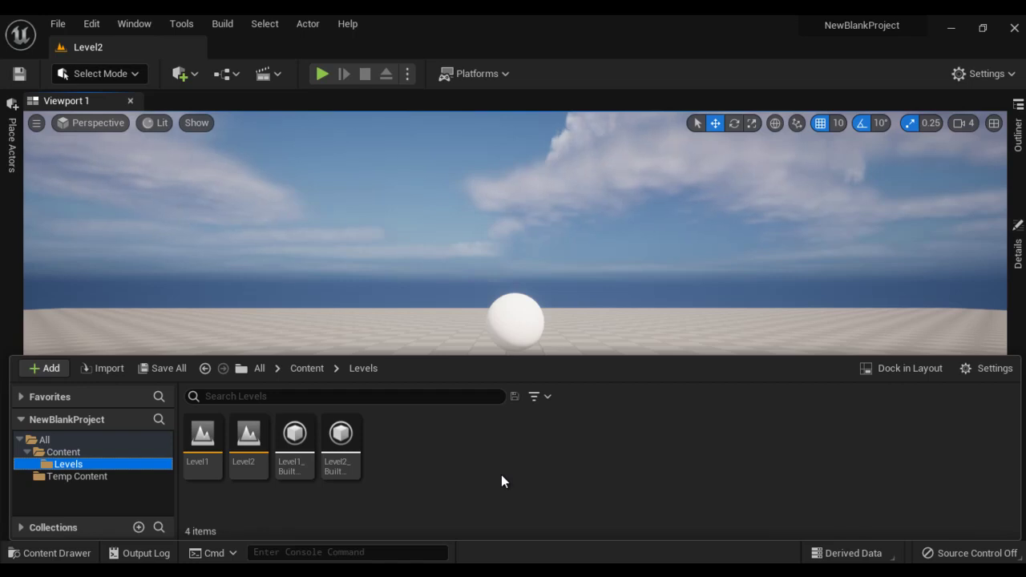
{"action": "mouse_move", "coordinate": [256, 455]}
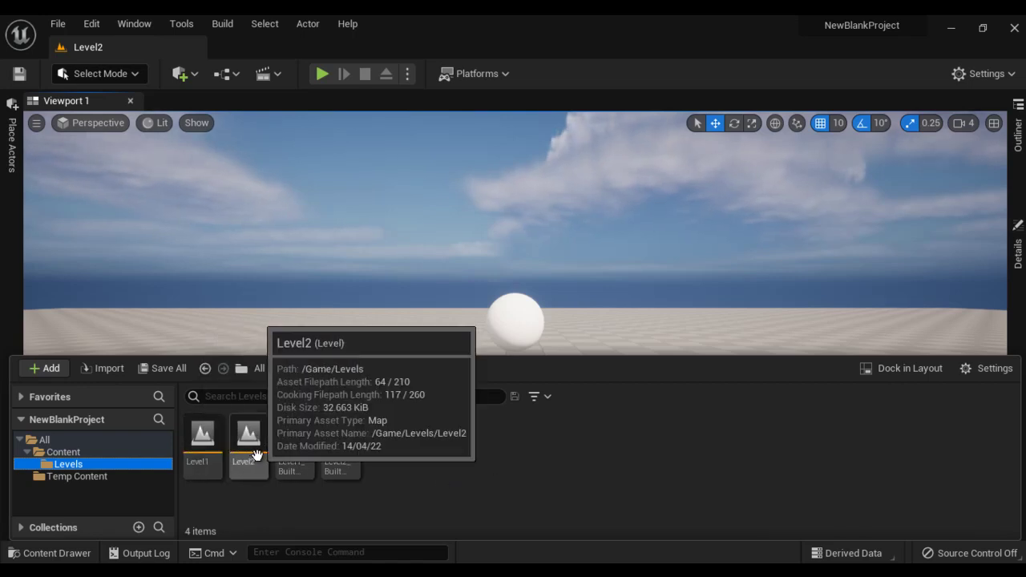
{"action": "double_click", "coordinate": [202, 447]}
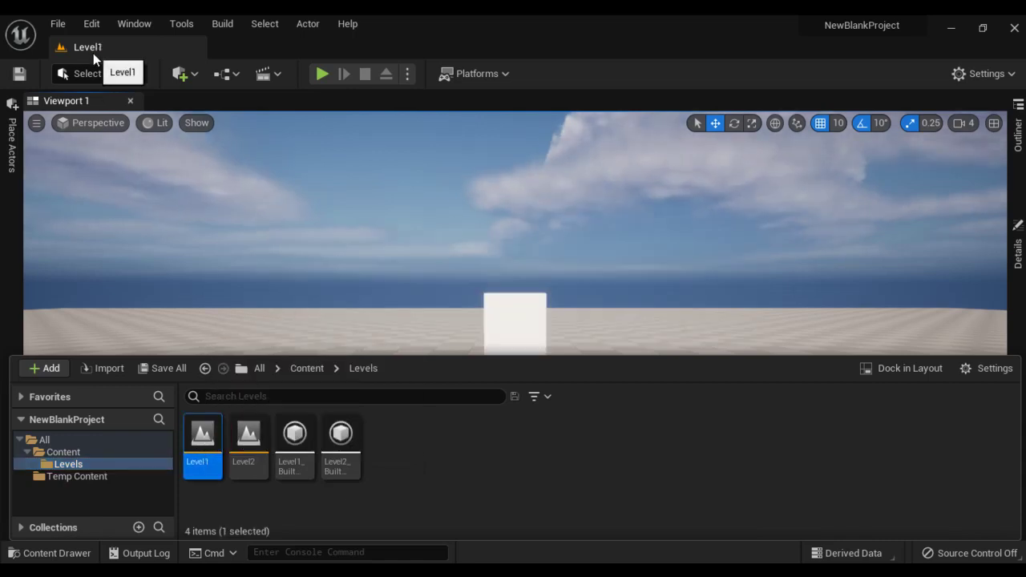
{"action": "double_click", "coordinate": [248, 444]}
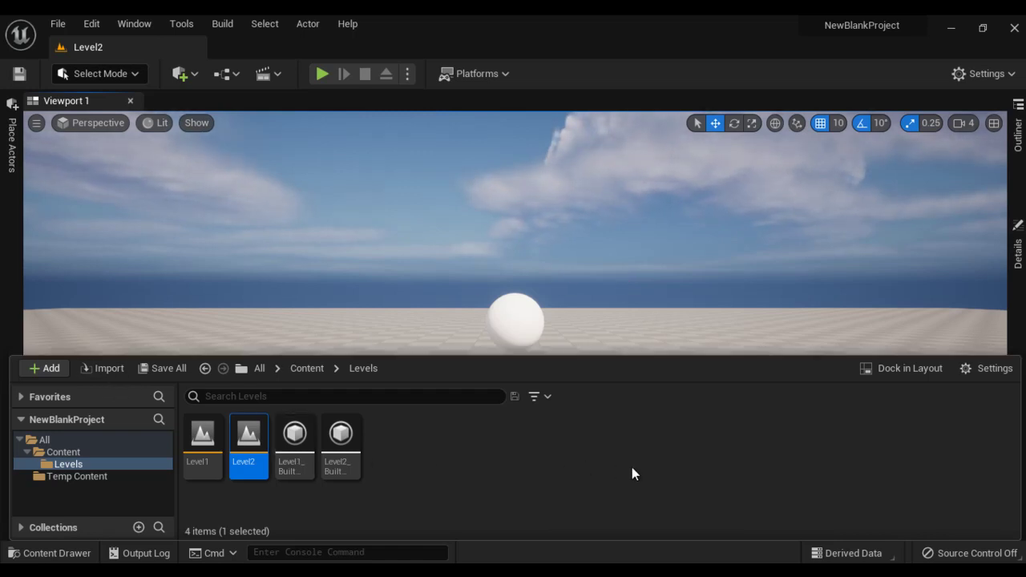
Hide the Content Drawer, show it once more, and hide it again to leave the full viewport
{"action": "key", "text": "ctrl+space"}
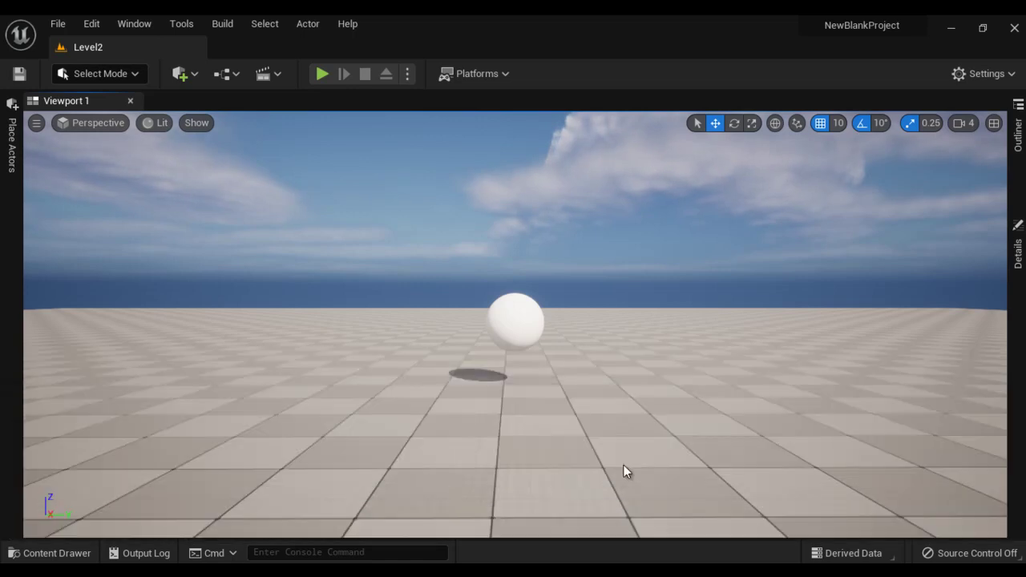
{"action": "key", "text": "ctrl+space"}
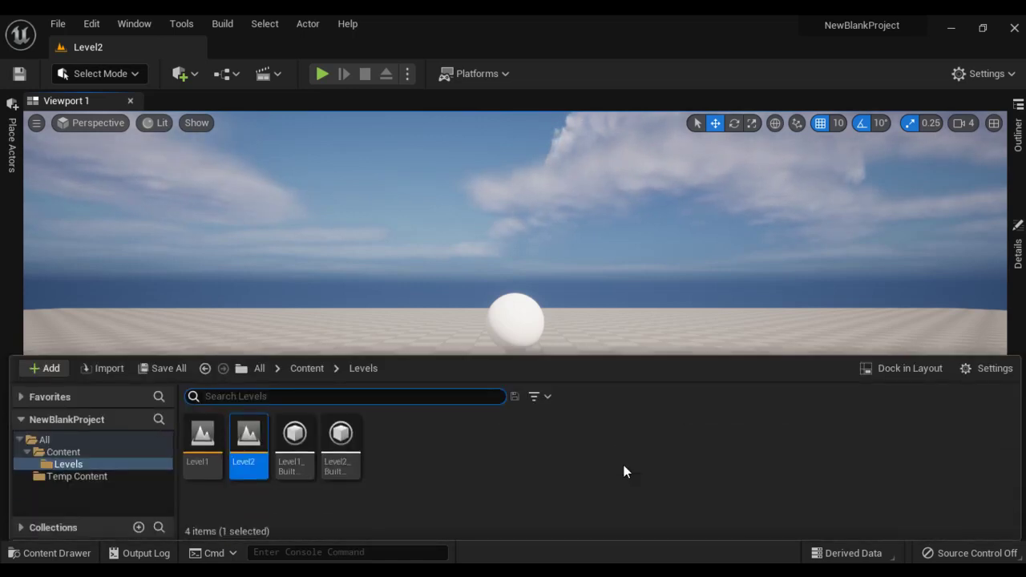
{"action": "key", "text": "ctrl+space"}
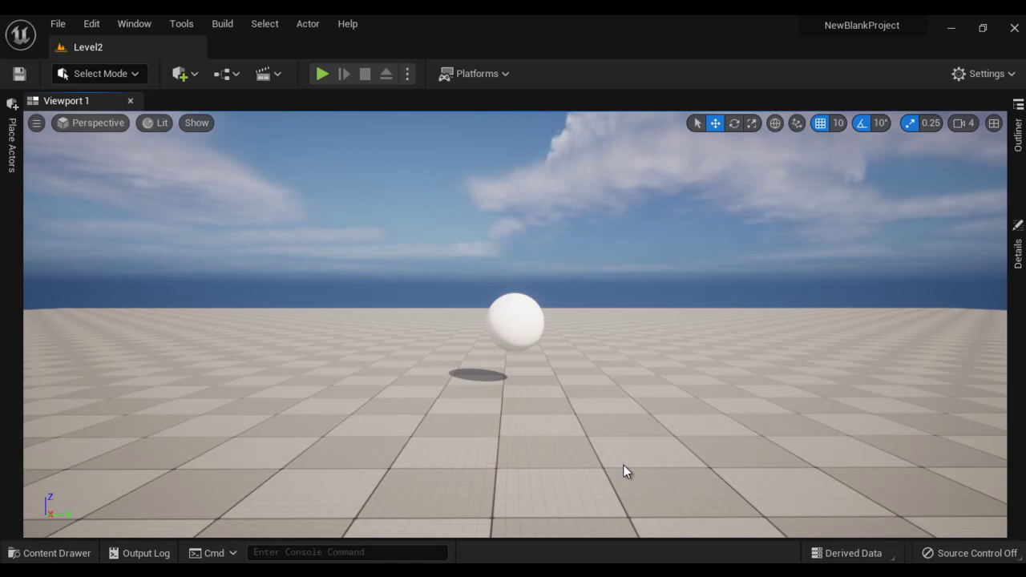
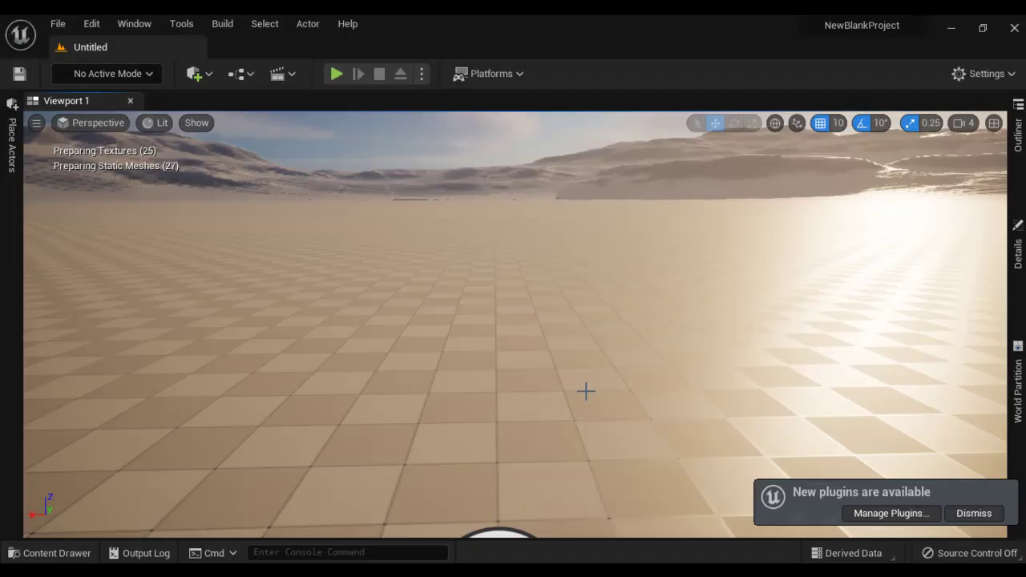
In the project's Maps & Modes settings, set both the Editor Startup Map and the Game Default Map to Level1
{"action": "mouse_move", "coordinate": [905, 32]}
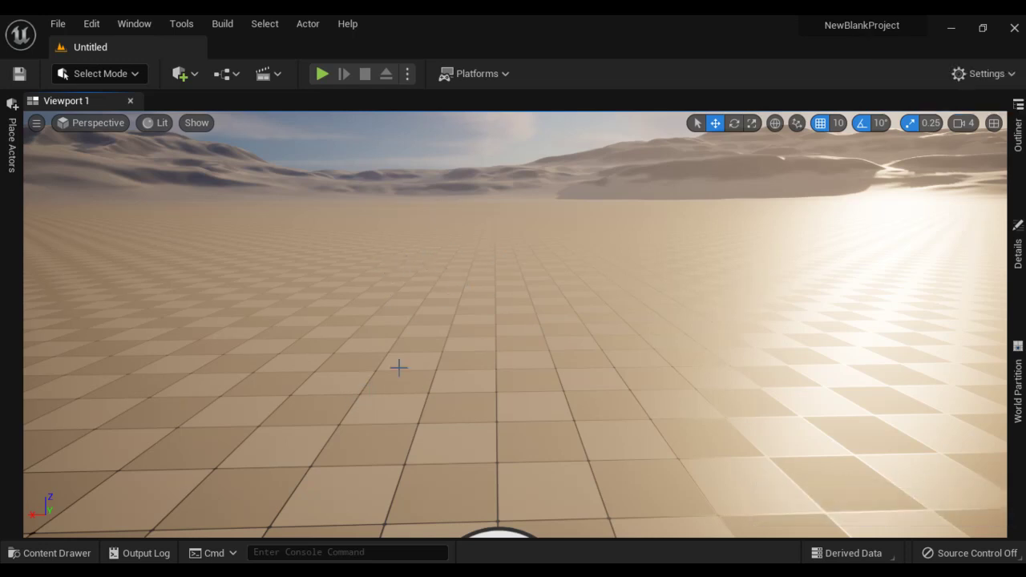
{"action": "left_click", "coordinate": [92, 24]}
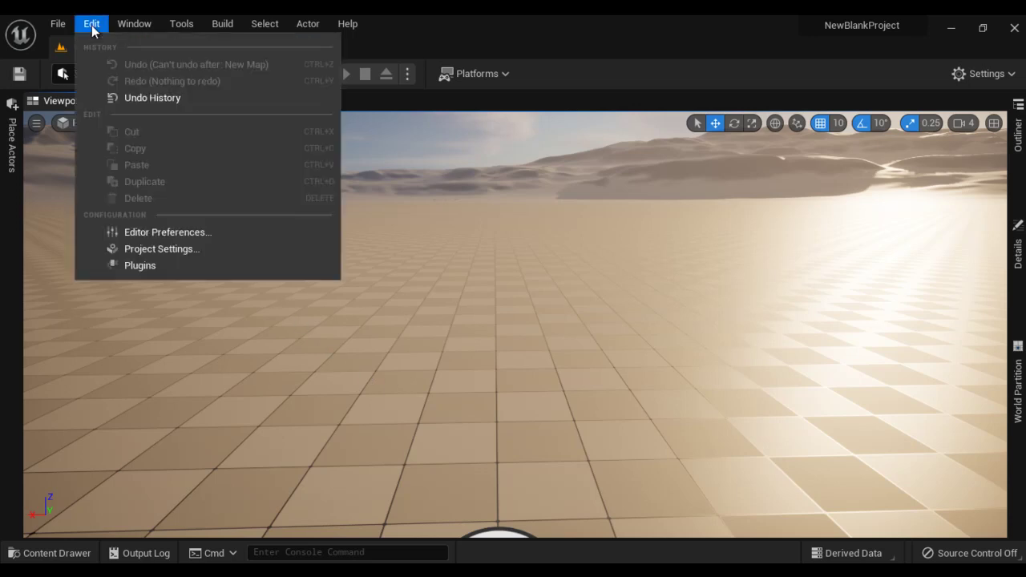
{"action": "left_click", "coordinate": [178, 247]}
{"action": "left_click", "coordinate": [77, 179]}
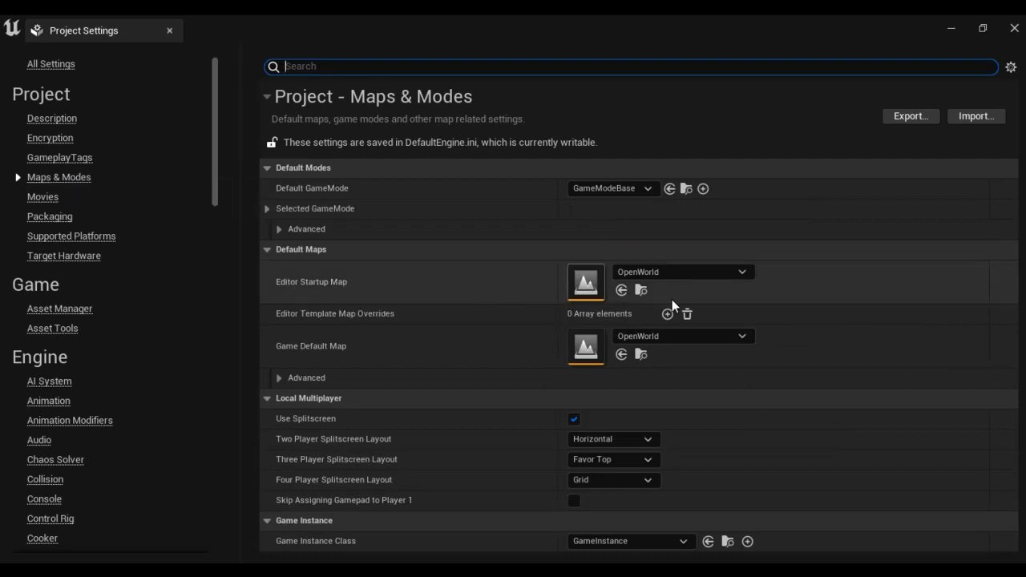
{"action": "left_click", "coordinate": [745, 273]}
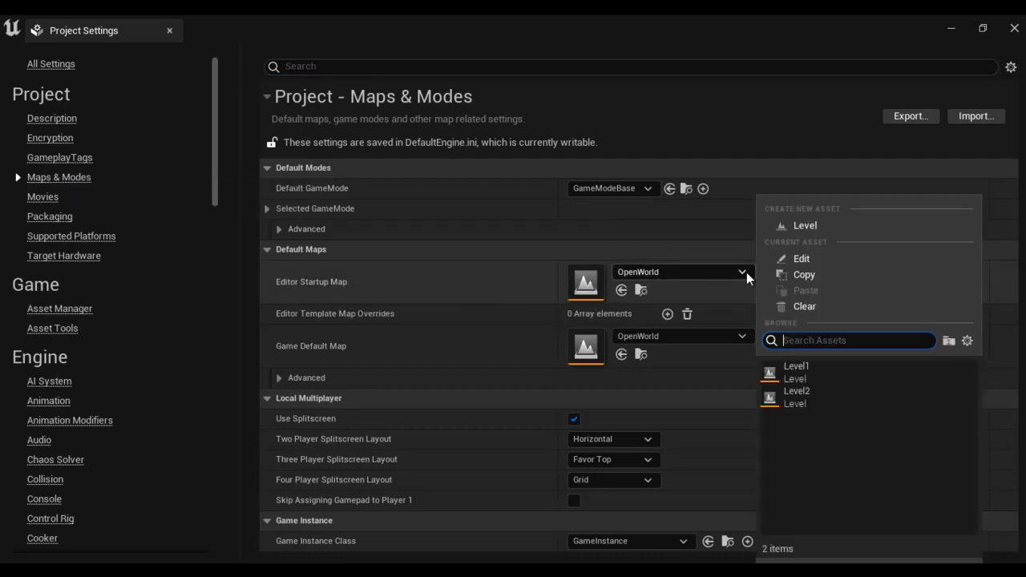
{"action": "left_click", "coordinate": [795, 363]}
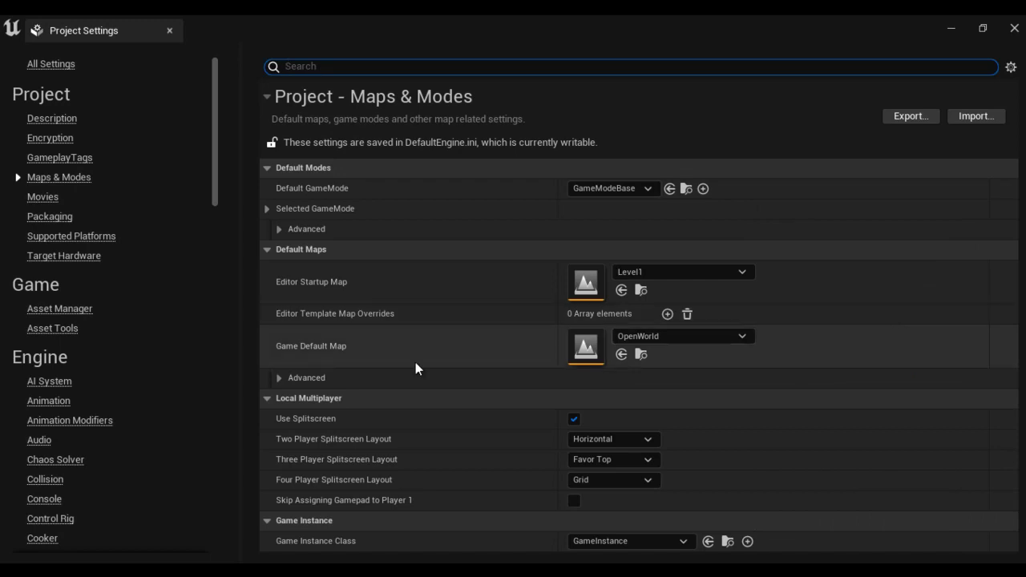
{"action": "left_click", "coordinate": [744, 341]}
{"action": "left_click", "coordinate": [798, 365]}
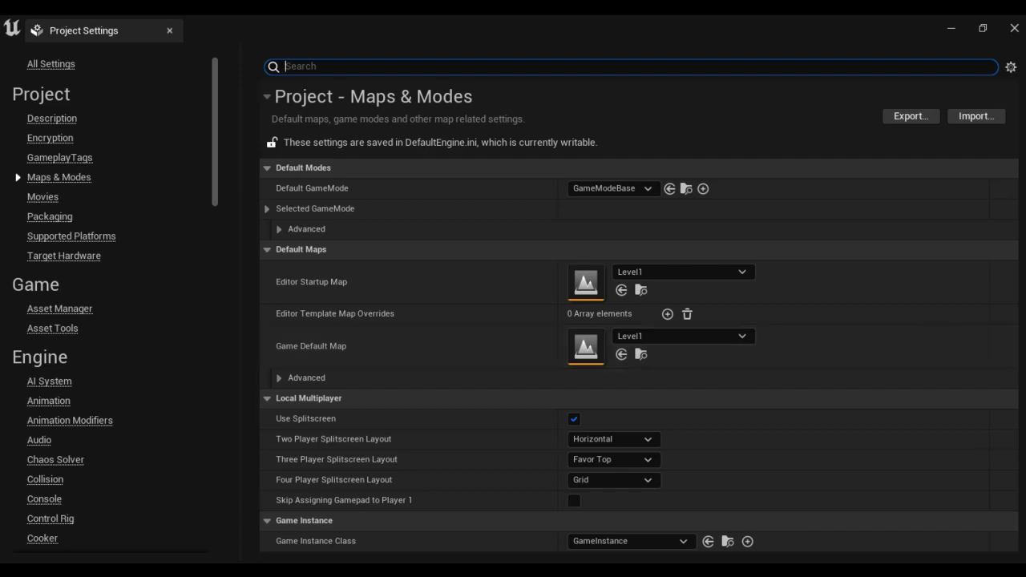
Close the project settings and the editor, and reopen NewBlankProject from its File Explorer folder to check the startup level
{"action": "left_click", "coordinate": [1015, 30]}
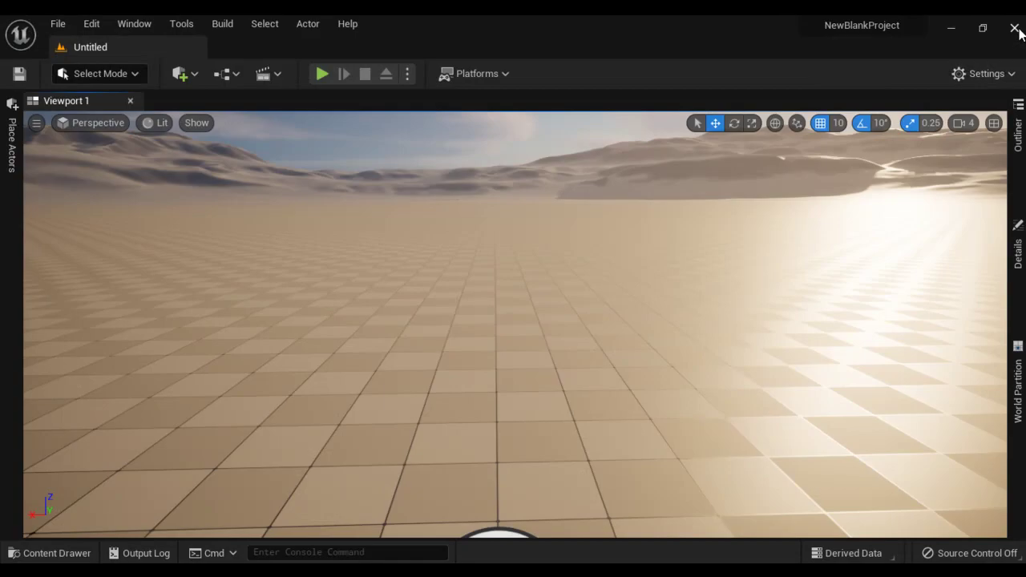
{"action": "left_click", "coordinate": [1012, 27]}
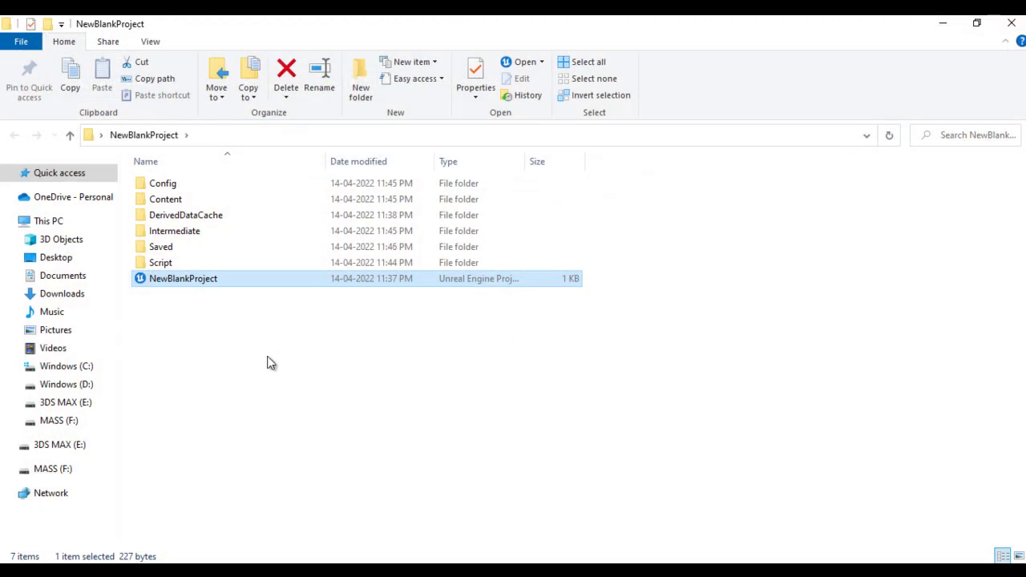
{"action": "double_click", "coordinate": [207, 281]}
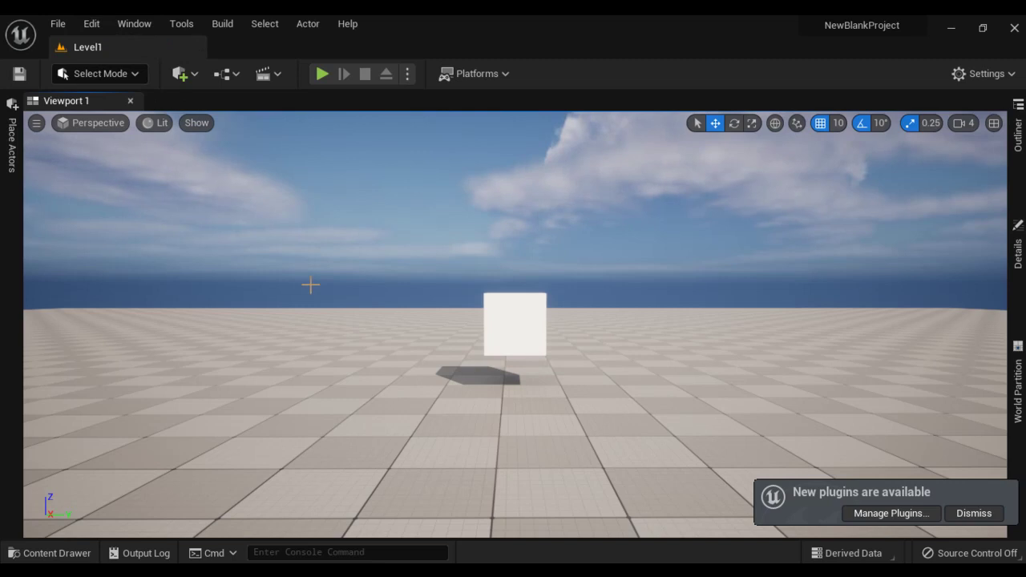
Change the Editor Startup Map and the Game Default Map to Level2 in the project's Maps & Modes settings
{"action": "left_click", "coordinate": [90, 24]}
{"action": "left_click", "coordinate": [177, 249]}
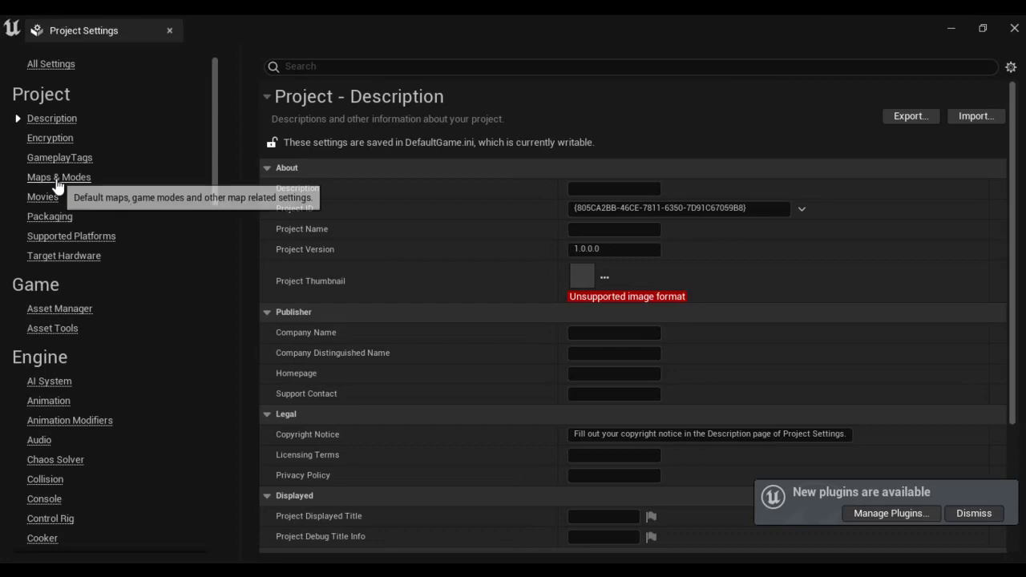
{"action": "left_click", "coordinate": [57, 186]}
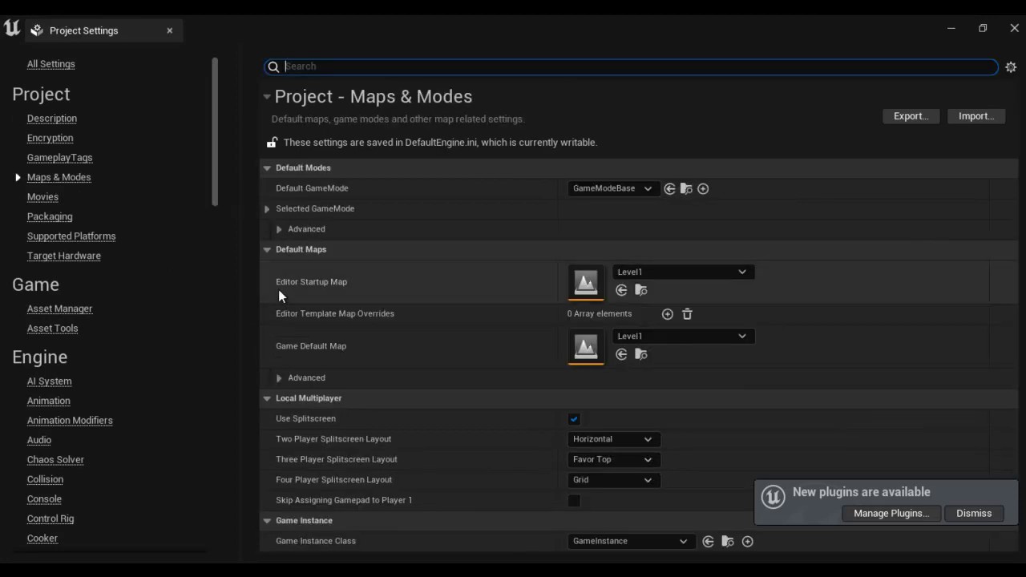
{"action": "left_click", "coordinate": [743, 273]}
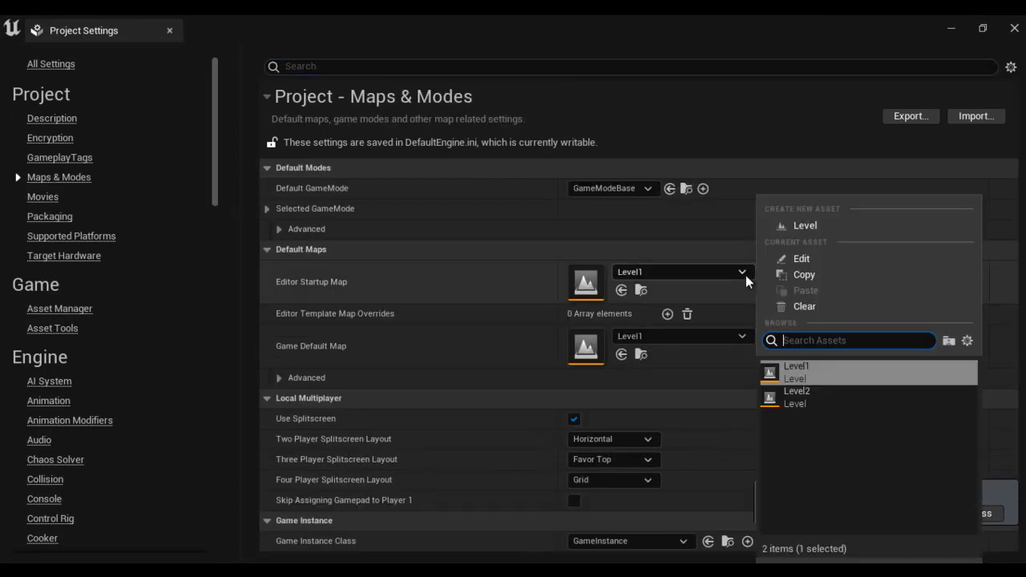
{"action": "left_click", "coordinate": [797, 393]}
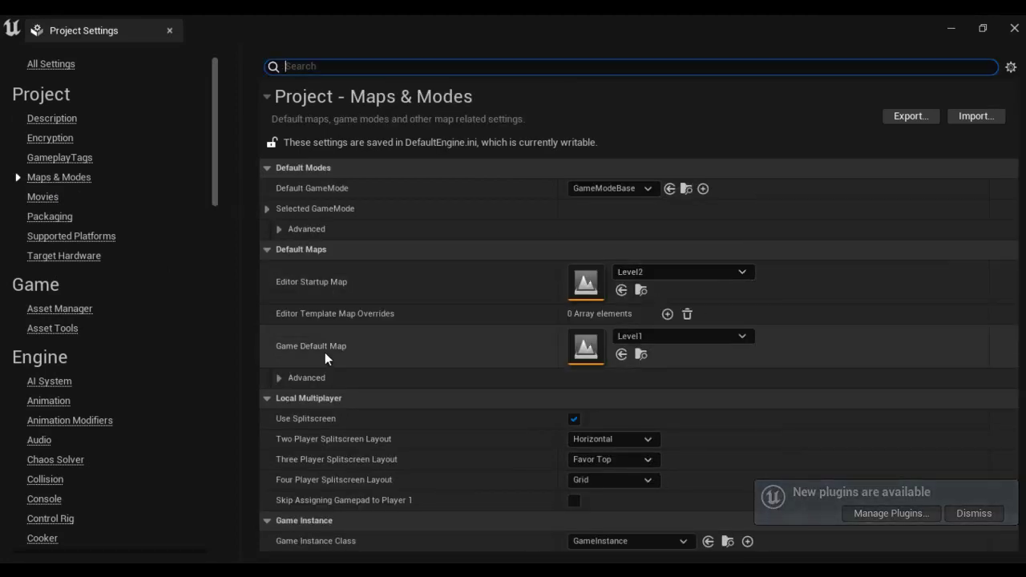
{"action": "left_click", "coordinate": [726, 337]}
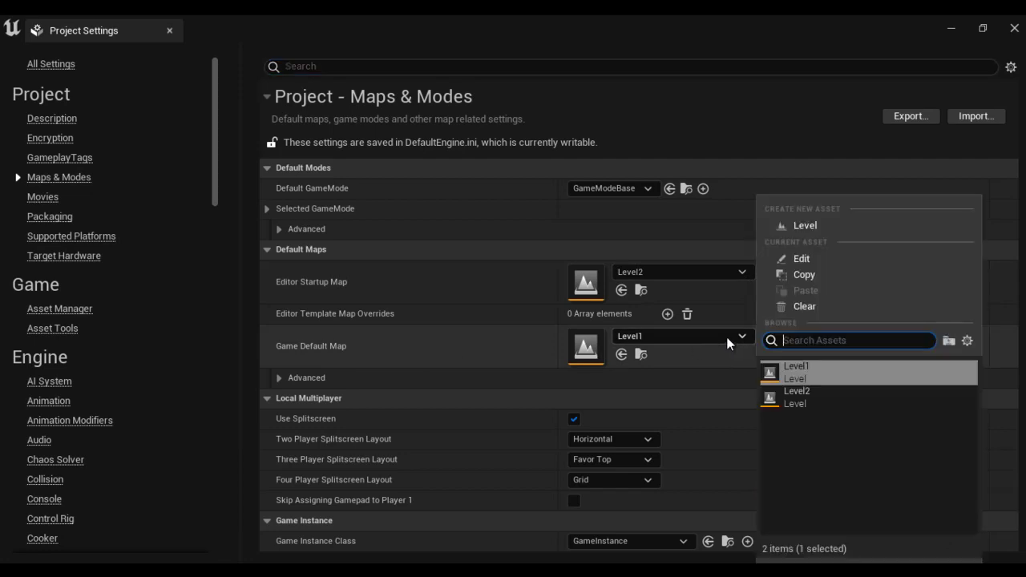
{"action": "left_click", "coordinate": [790, 395]}
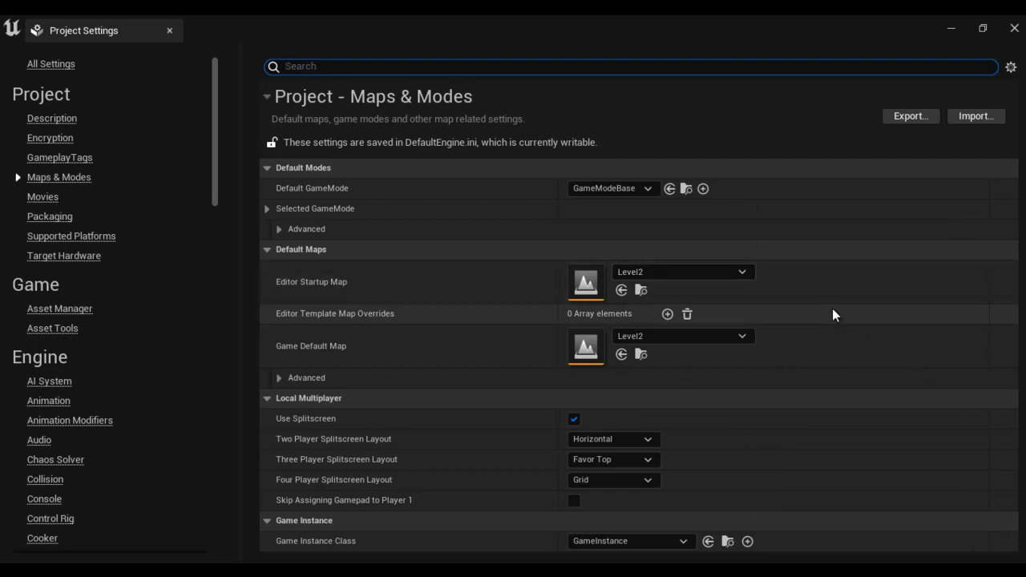
Leave the project settings, quit the editor, and launch NewBlankProject again from its folder to load the new default level
{"action": "left_click", "coordinate": [1015, 27]}
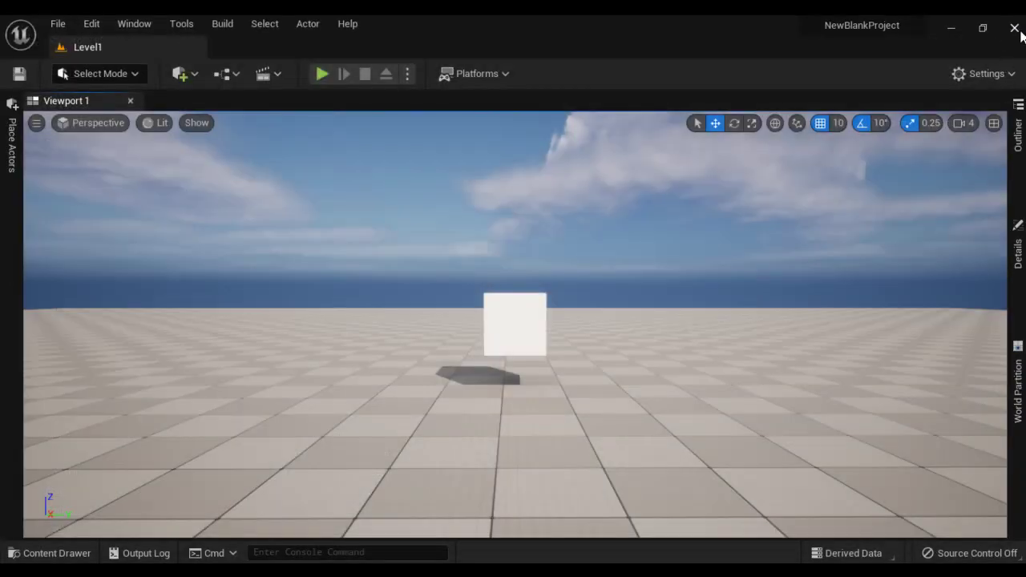
{"action": "left_click", "coordinate": [1015, 28]}
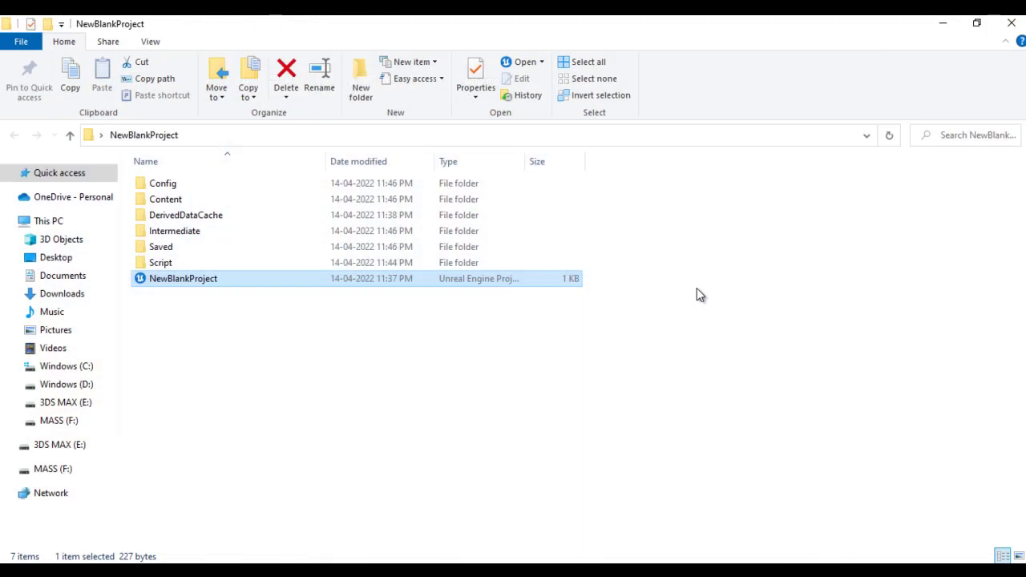
{"action": "double_click", "coordinate": [195, 280]}
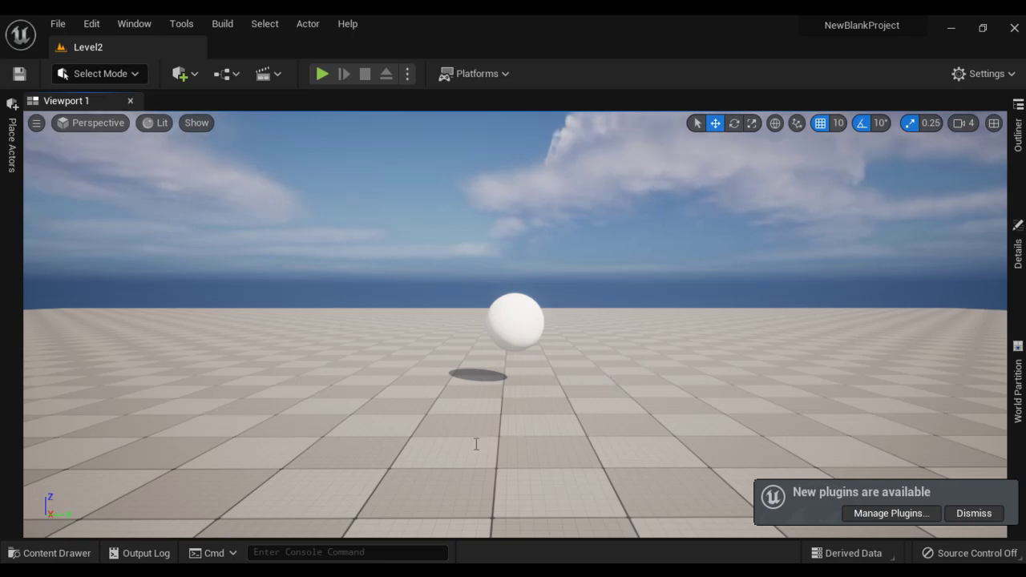
Switch to the Word notes and review the sections on creating, saving and opening levels and setting the project's default level
{"action": "key", "text": "alt+Tab"}
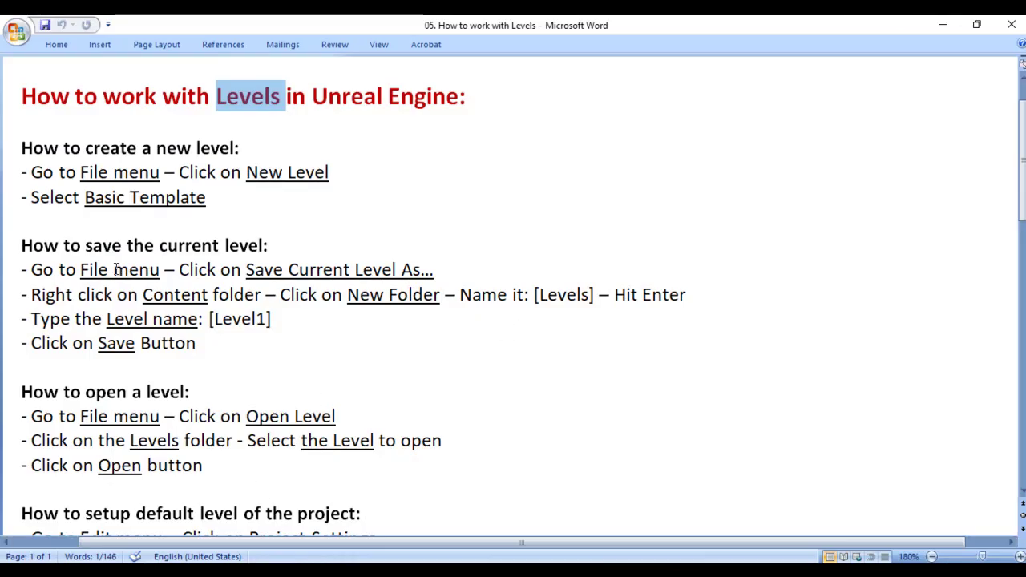
{"action": "left_click_drag", "start_coordinate": [21, 148], "coordinate": [239, 148]}
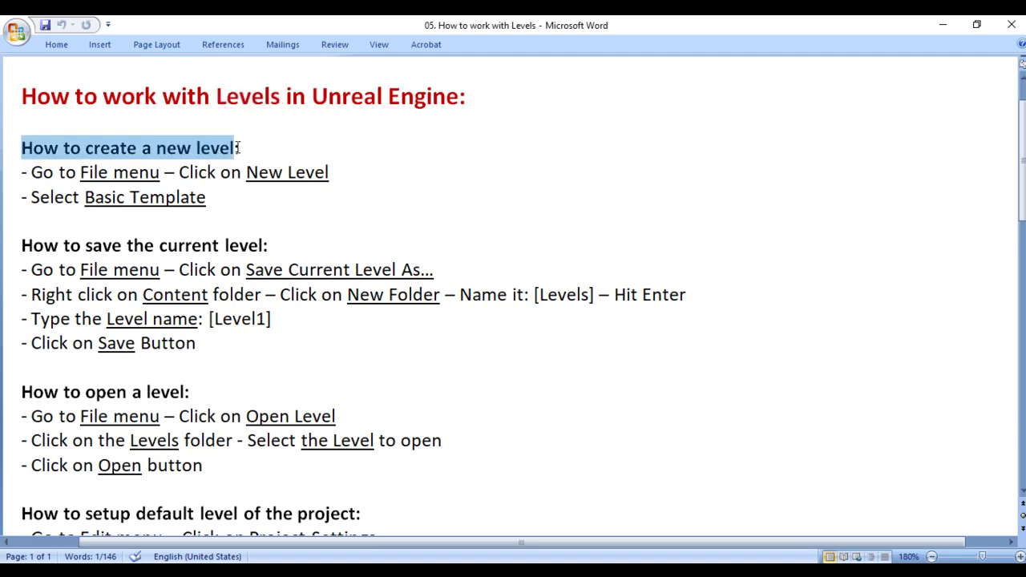
{"action": "left_click_drag", "start_coordinate": [176, 246], "coordinate": [294, 245]}
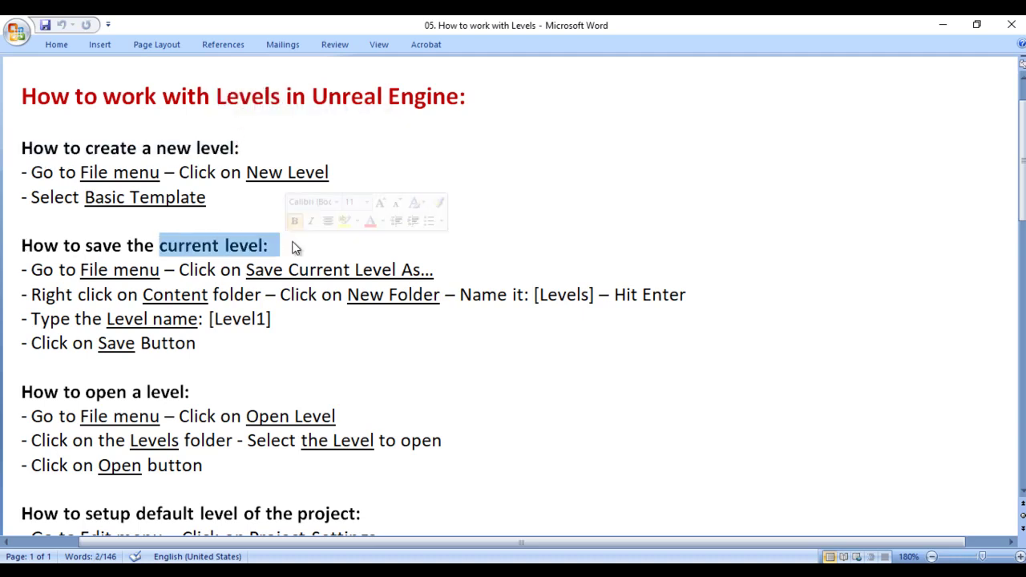
{"action": "scroll", "coordinate": [44, 248], "scroll_direction": "down", "scroll_amount": 2}
{"action": "scroll", "coordinate": [44, 248], "scroll_direction": "down", "scroll_amount": 1}
{"action": "left_click_drag", "start_coordinate": [30, 267], "coordinate": [232, 266]}
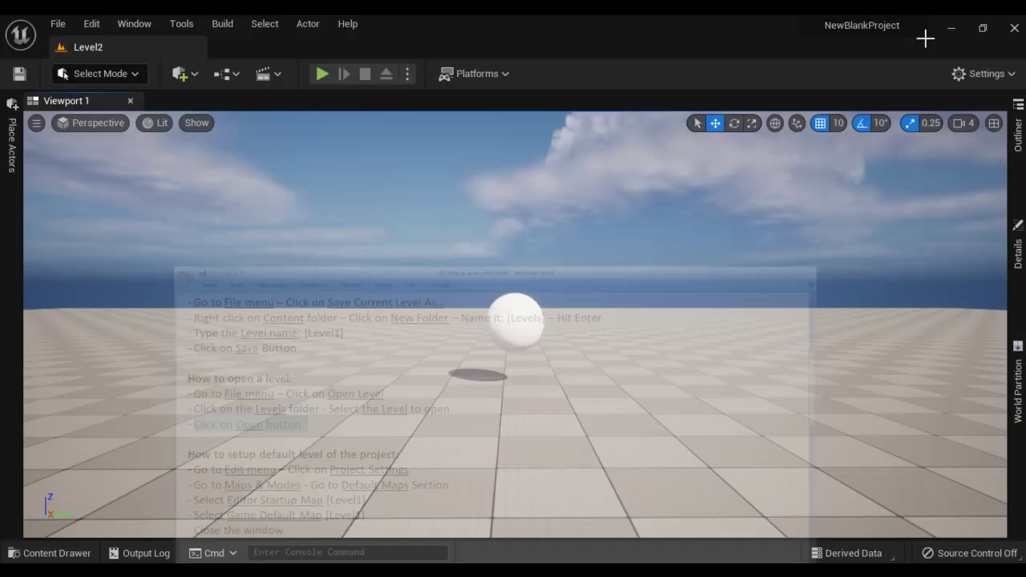
Minimize the Unreal Editor and the NewBlankProject folder window to show the desktop
{"action": "left_click", "coordinate": [951, 27]}
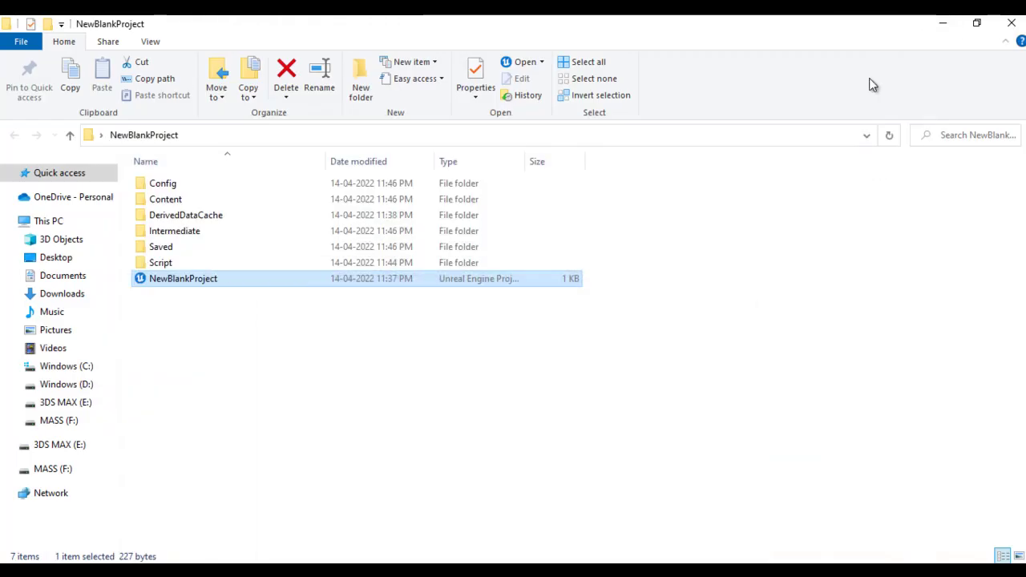
{"action": "left_click", "coordinate": [942, 24]}
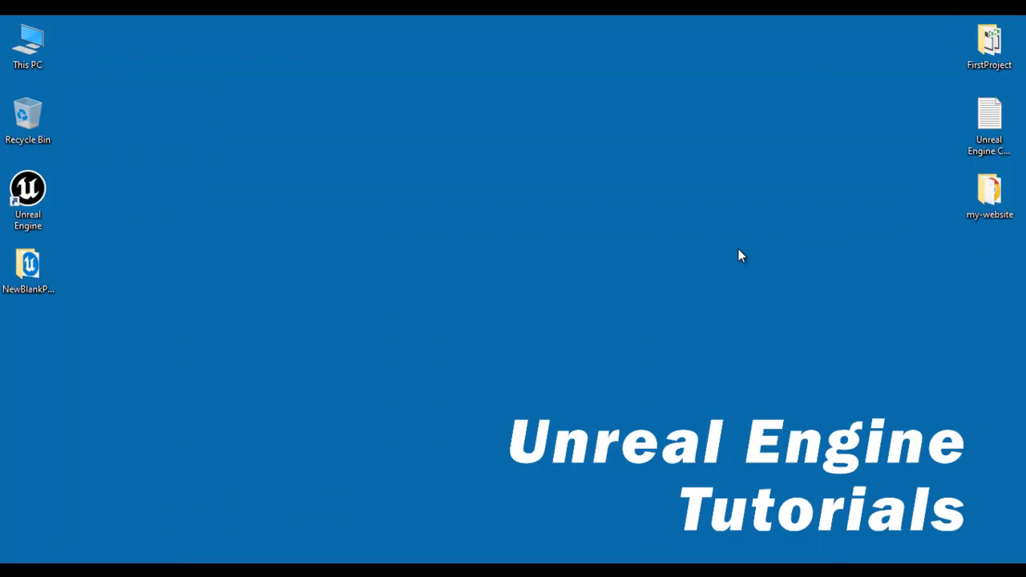